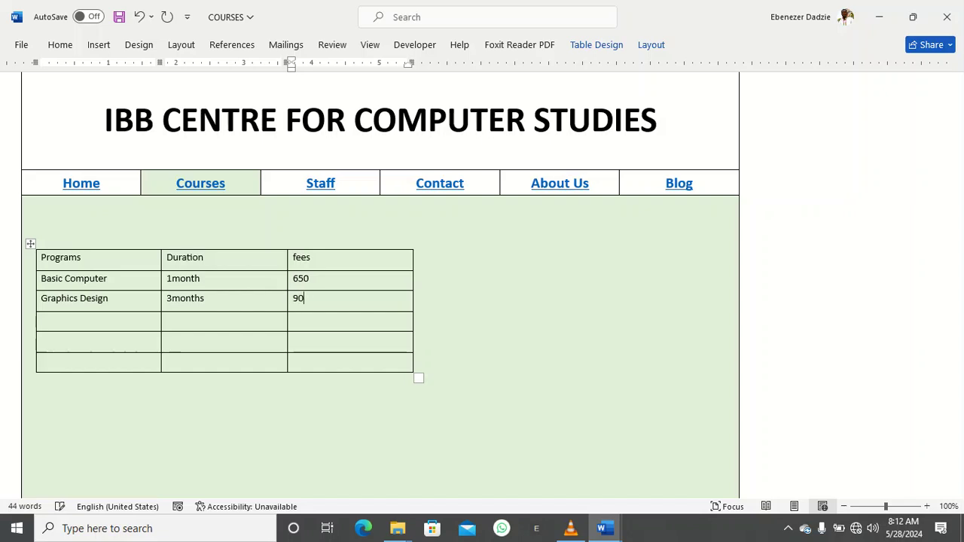
Finish the Graphics Design fee as 900, and fill the next table row with Web Development, 3month and 1000
key("Tab")
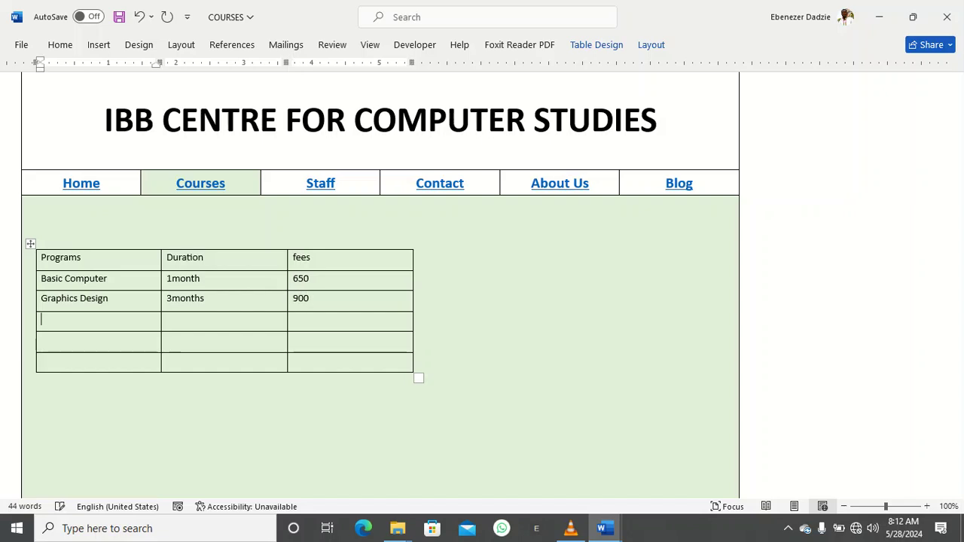
type("Web Del")
key("BackSpace")
type("velopment")
key("Tab")
type("3mn")
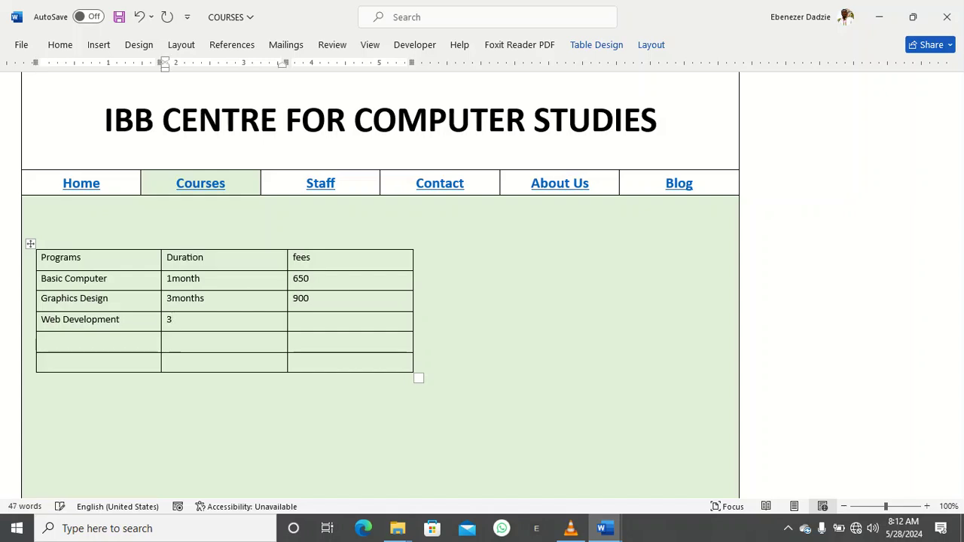
key("BackSpace")
type("onth")
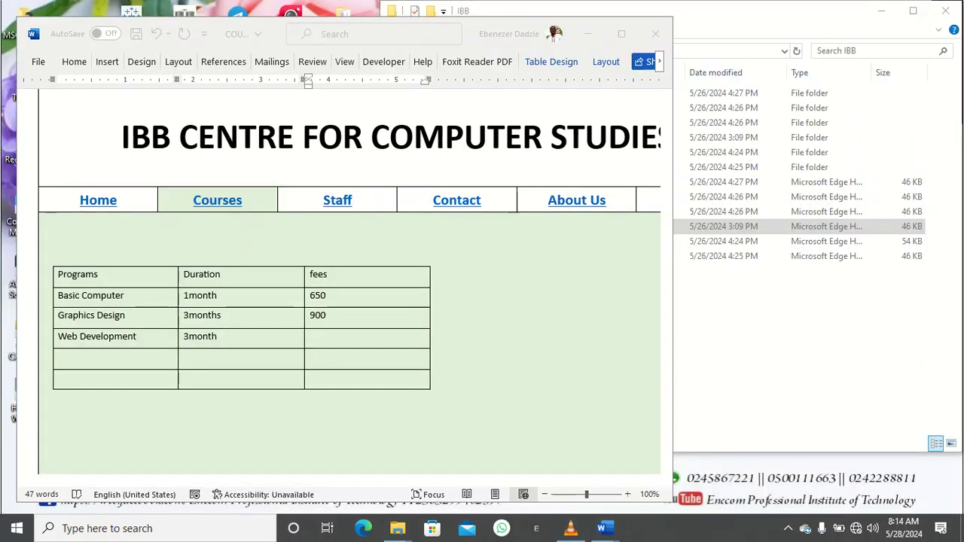
left_click(310, 337)
key("super+Up")
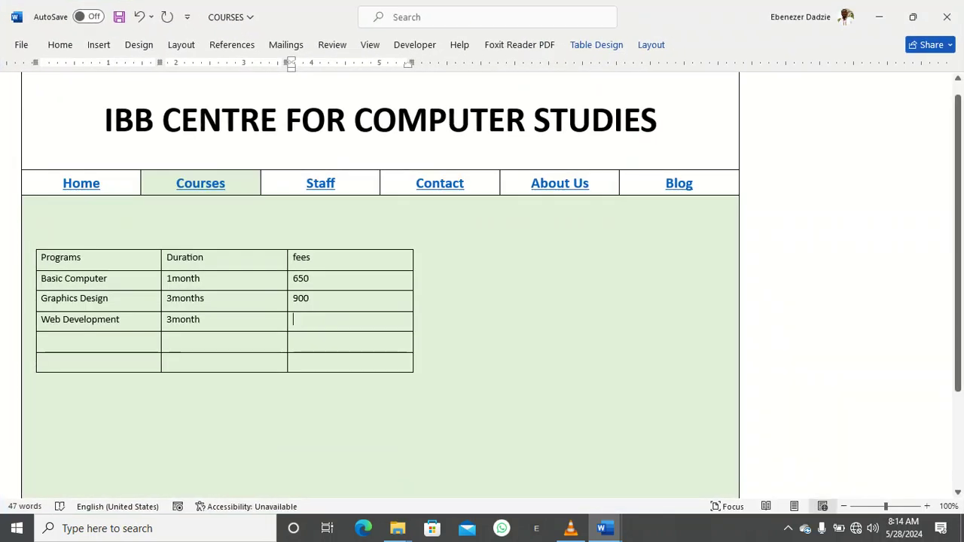
type("1000")
Fill the row below Web Development with Computer Networking, 3months and a fee of 950
left_click(43, 341)
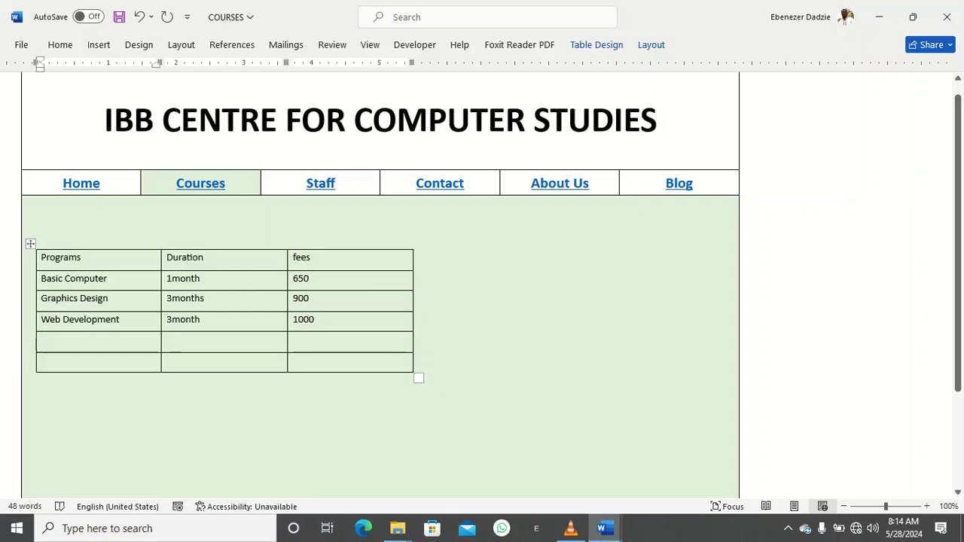
type("Comp")
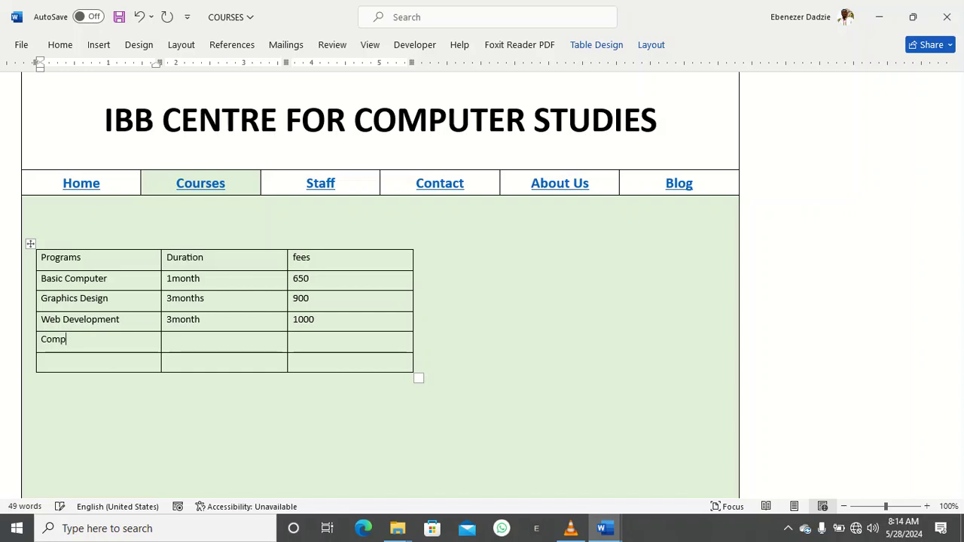
type("uter Networking")
key("Tab")
type("3months")
key("Tab")
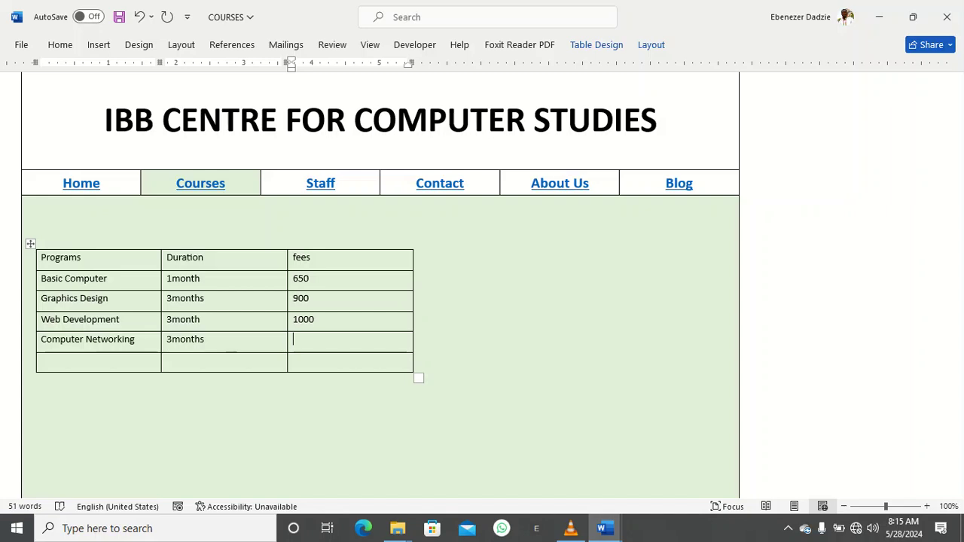
type("950")
Fill the last table row with Computer Hardware, 3months and a fee of 950
key("Tab")
type("computer")
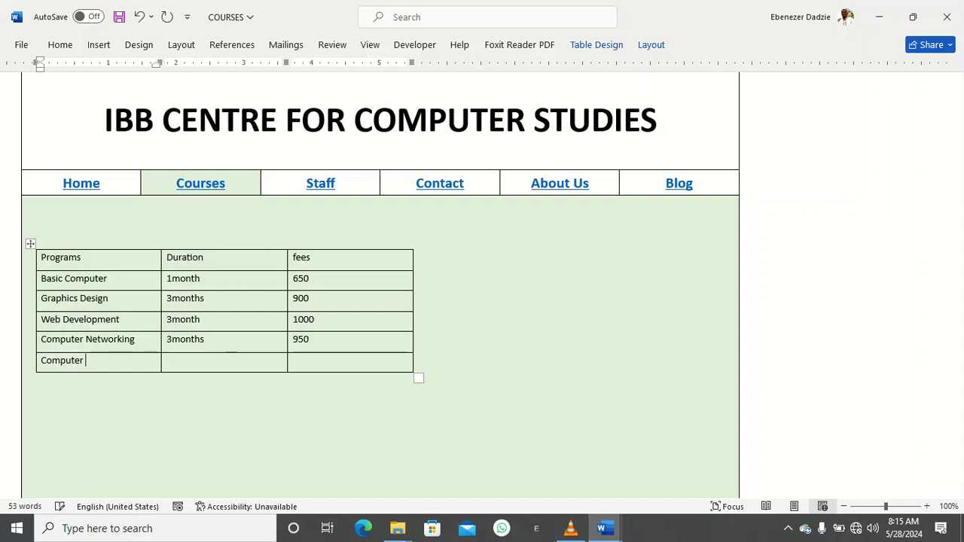
type(" Hardware")
key("Tab")
type("3m")
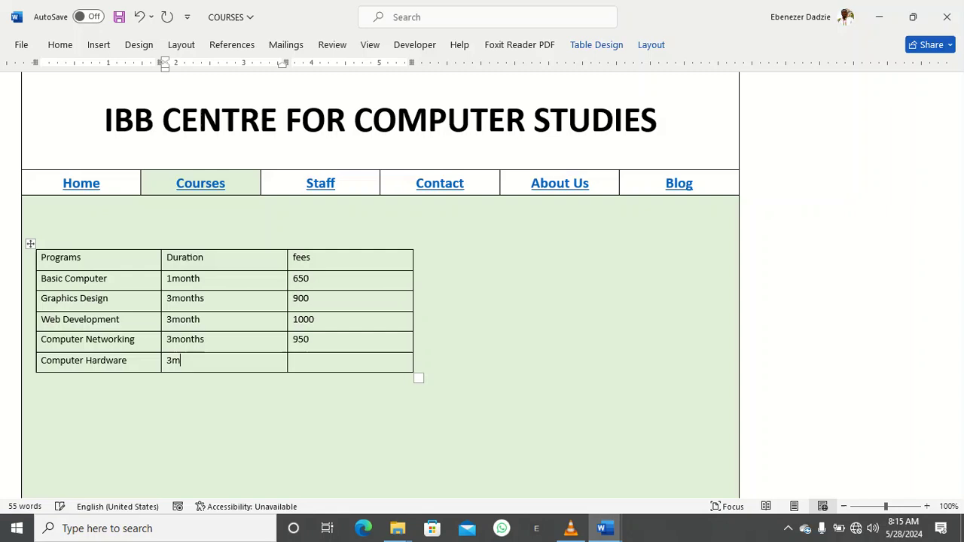
type("onths")
key("Tab")
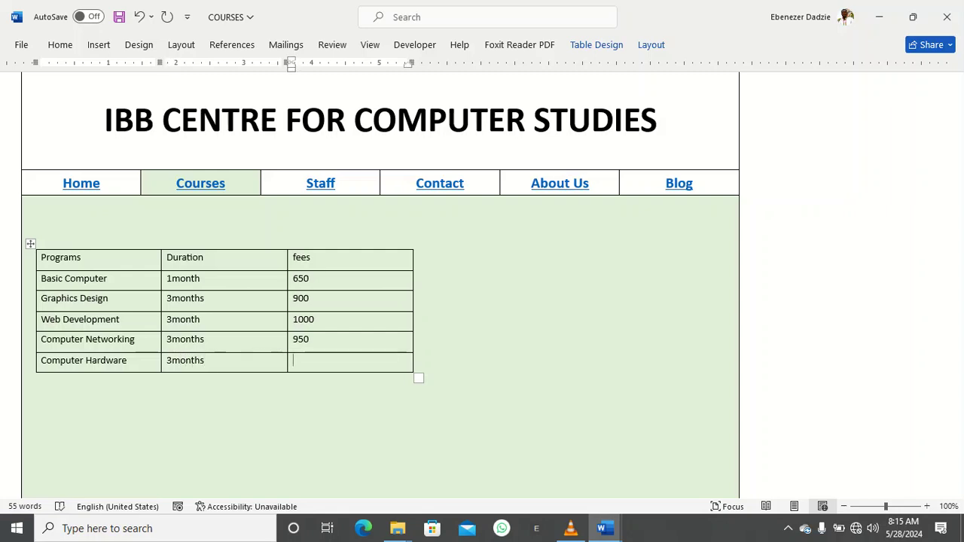
type("950")
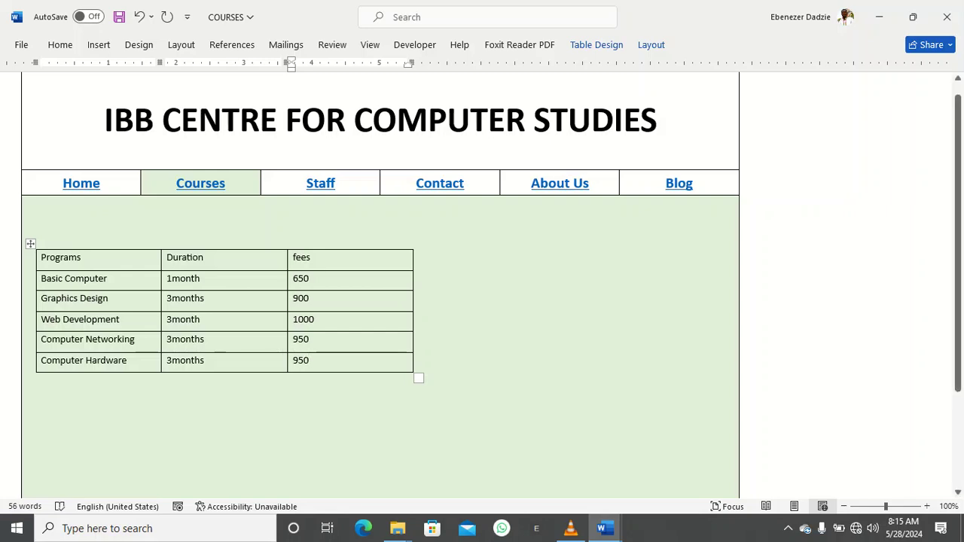
Copy the introduction paragraph from the Report on National Service Personnel document and paste it below the courses table
left_click(27, 242)
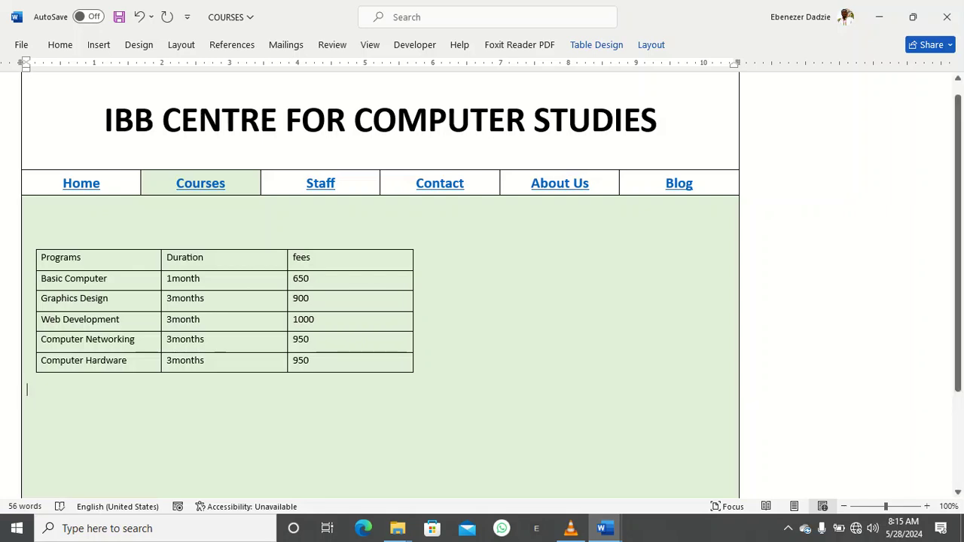
left_click(602, 528)
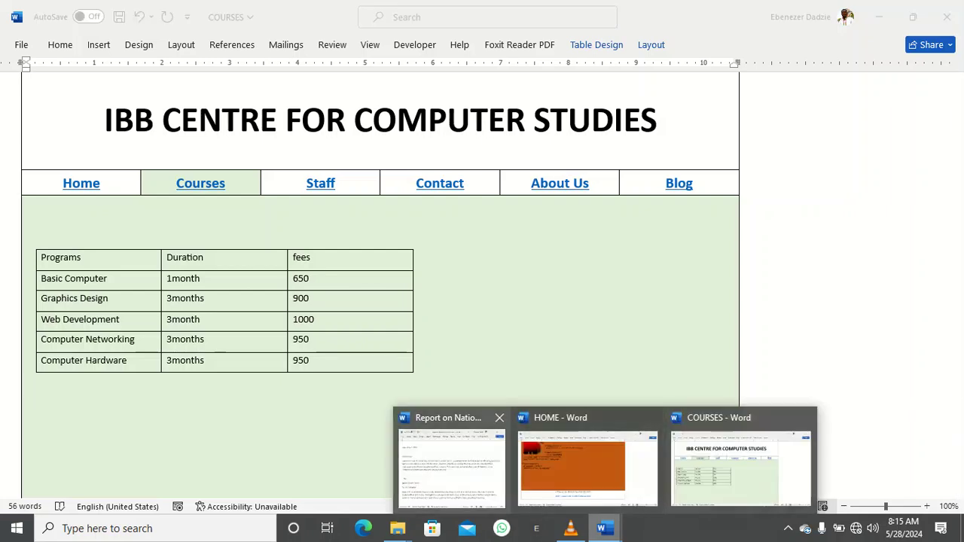
left_click(449, 464)
left_click_drag(313, 272, 38, 213)
key("ctrl+c")
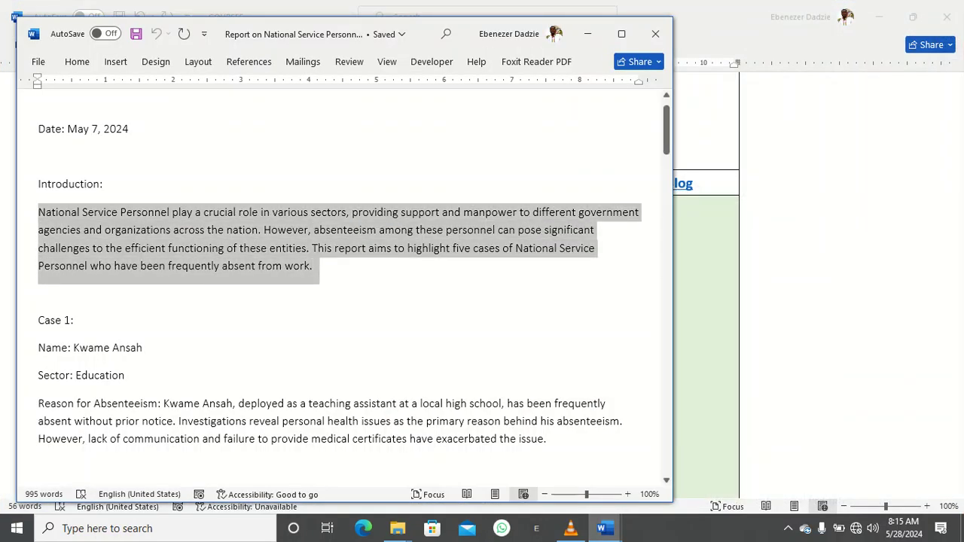
right_click(57, 219)
left_click(93, 269)
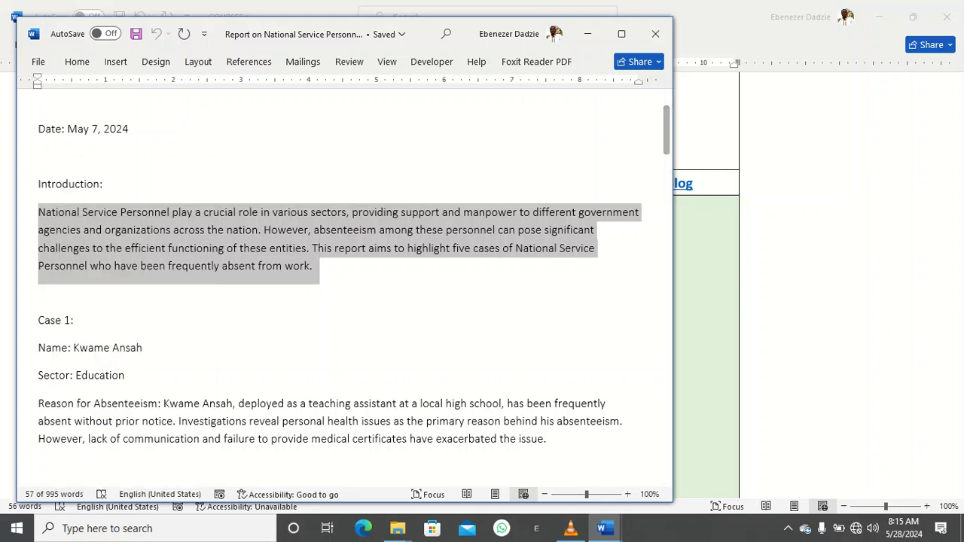
left_click(706, 390)
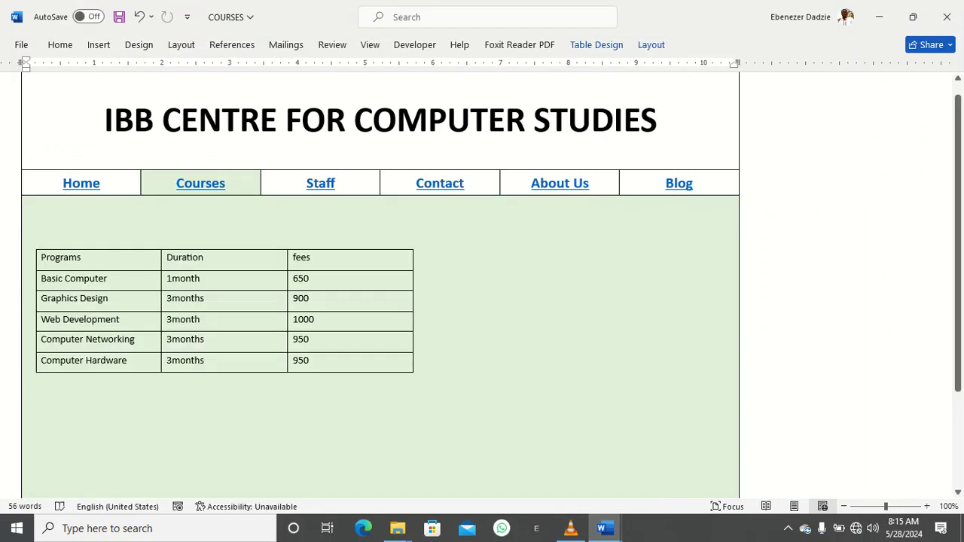
key("ctrl+v")
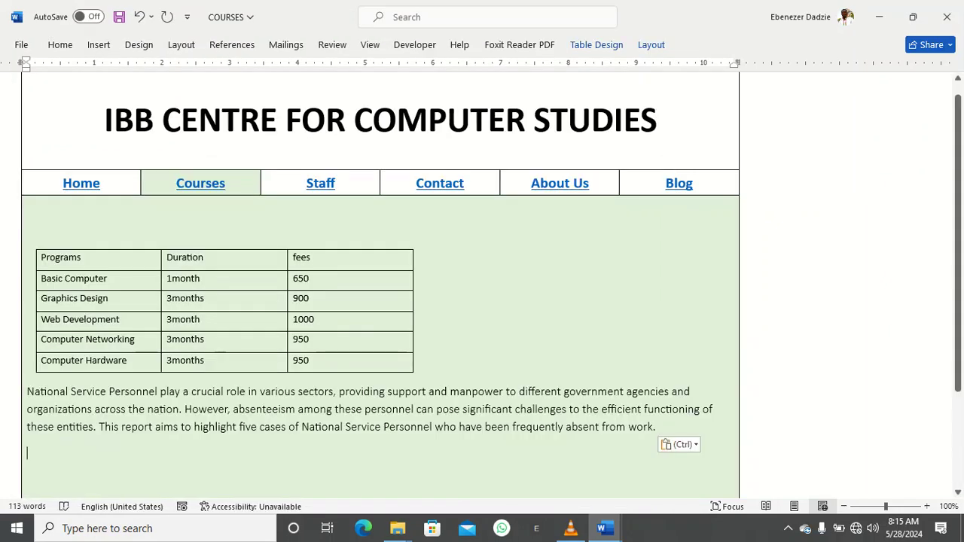
scroll(380, 286, "down", 3)
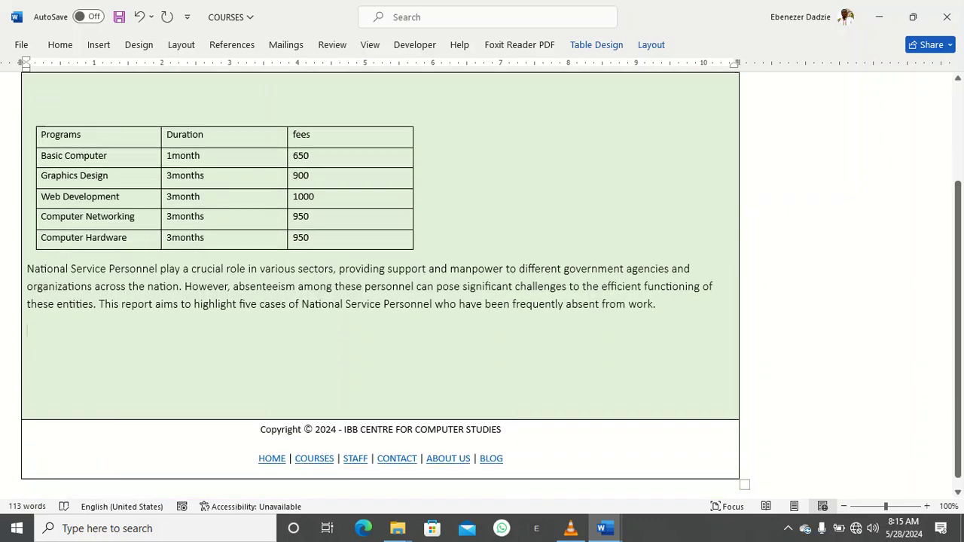
scroll(381, 286, "up", 1)
scroll(380, 287, "up", 2)
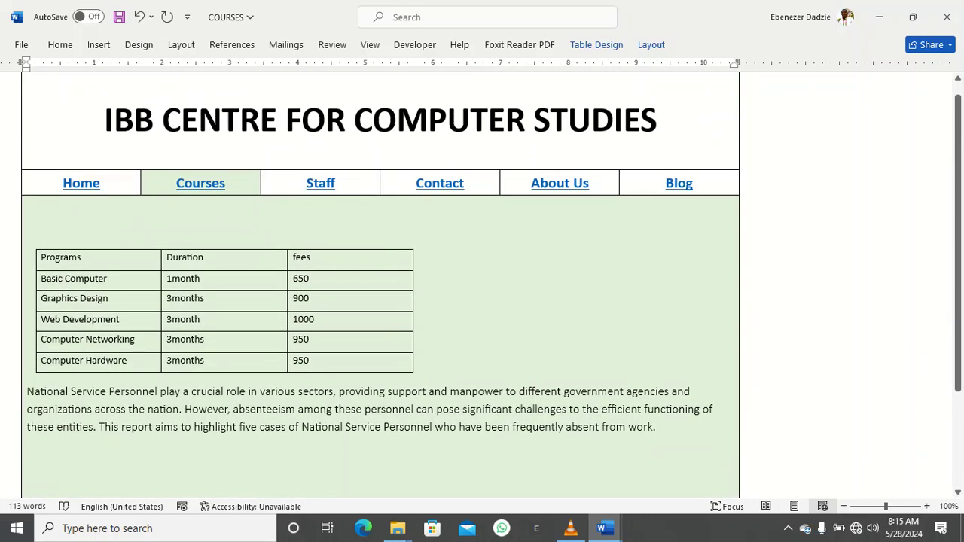
scroll(381, 286, "down", 3)
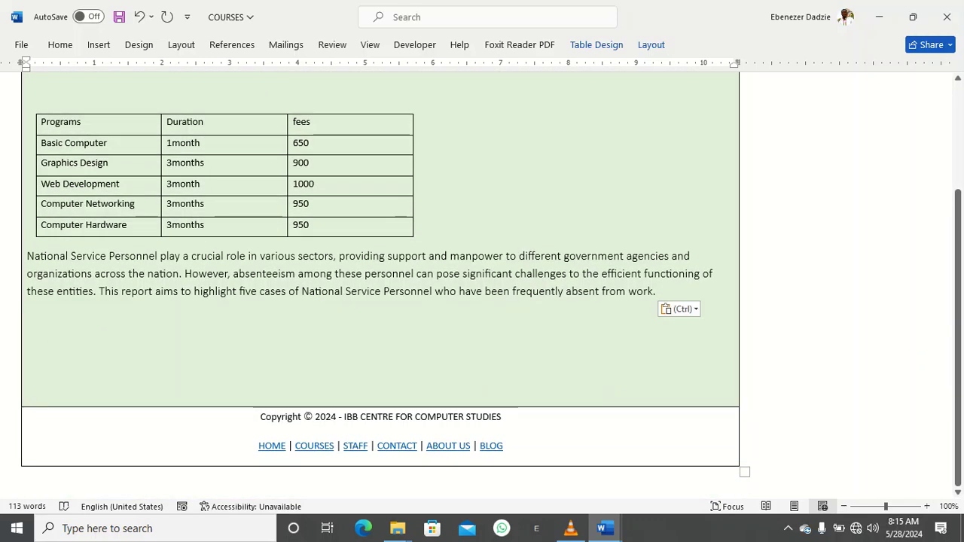
scroll(381, 286, "up", 2)
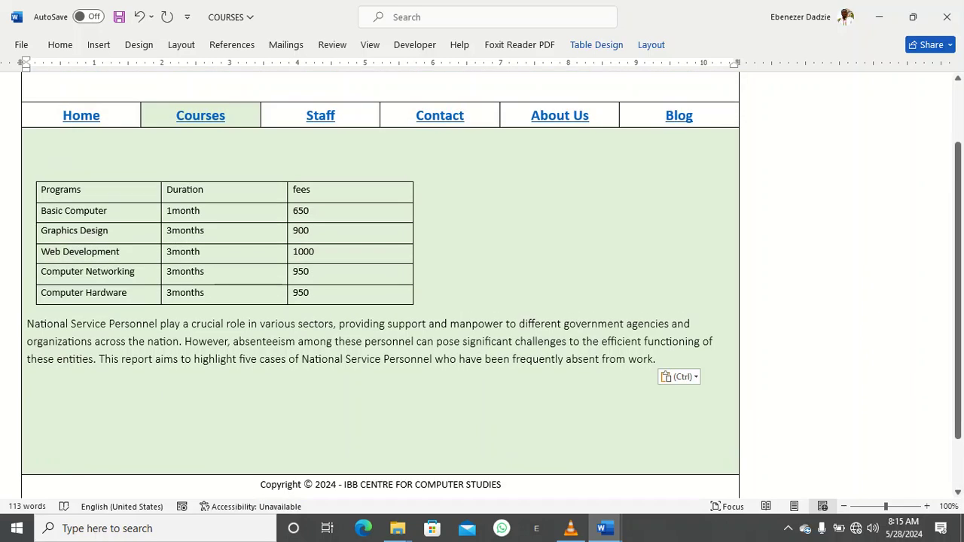
Switch to File Explorer, copy the "enecom logo design" image from the Pictures folder, and return to the COURSES document in Word
left_click(398, 528)
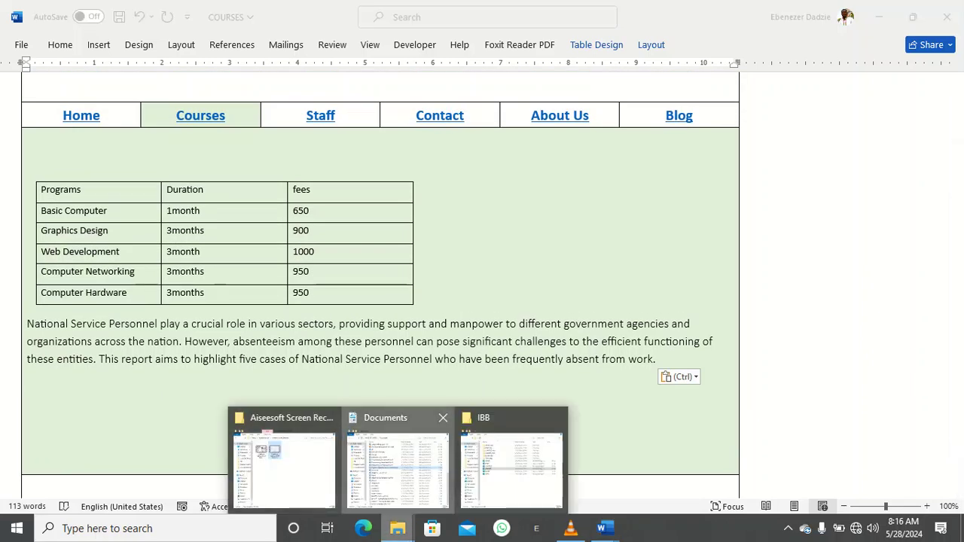
left_click(398, 467)
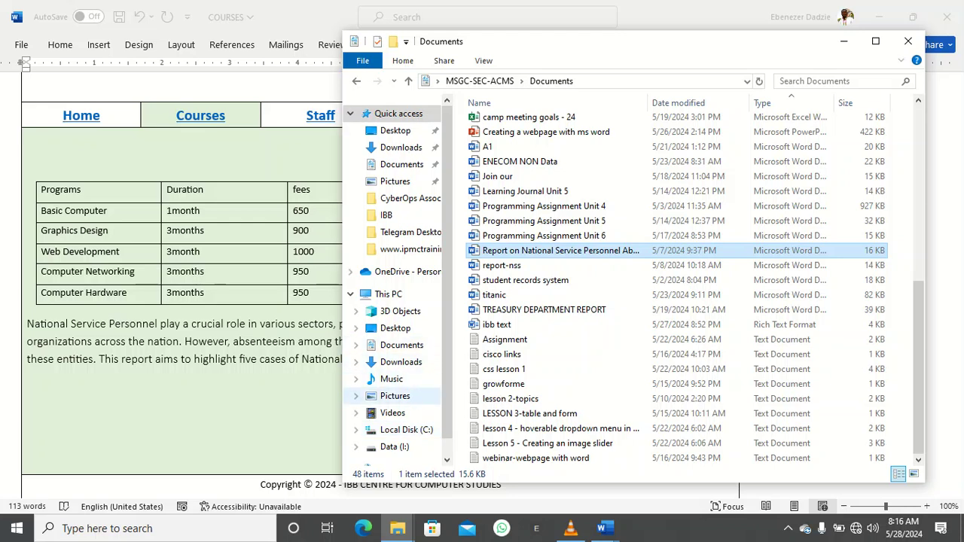
left_click(394, 395)
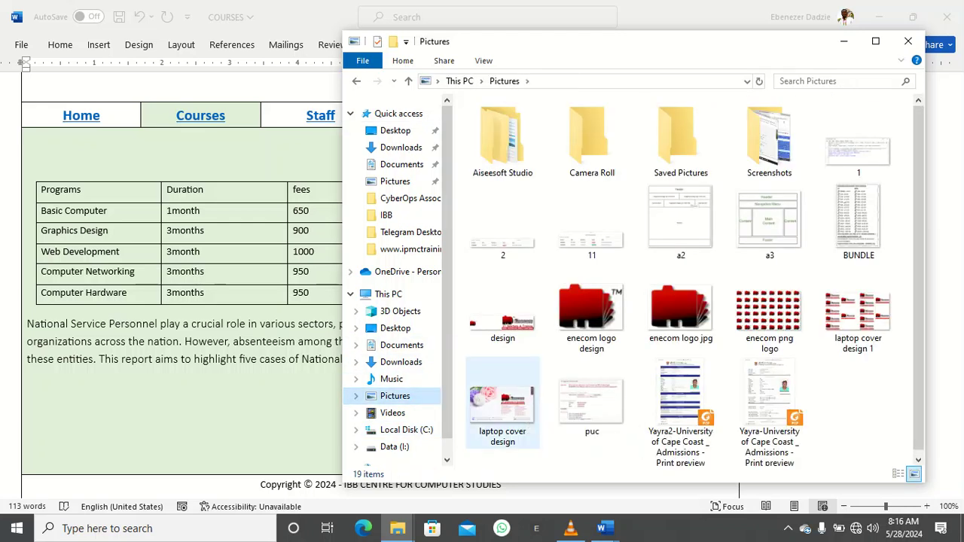
left_click(398, 528)
left_click(398, 528)
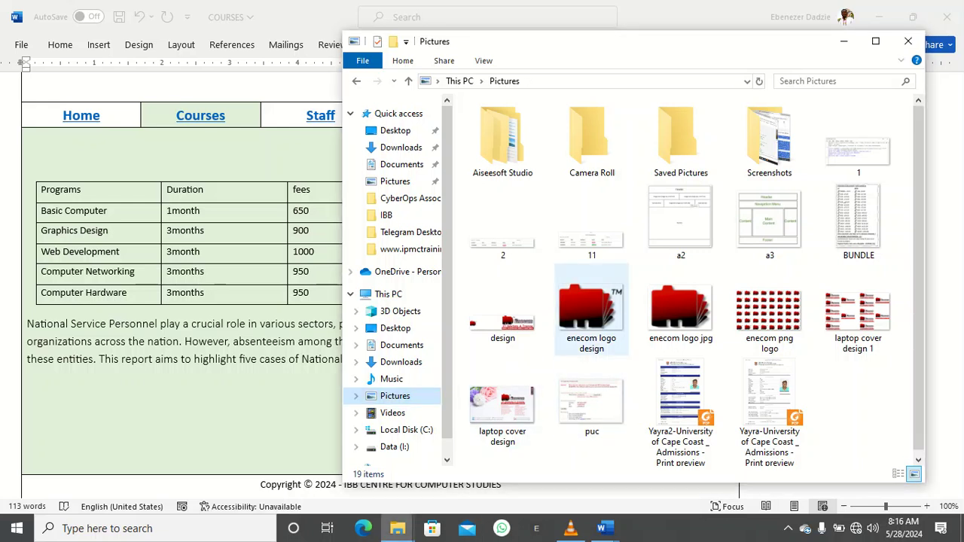
right_click(593, 316)
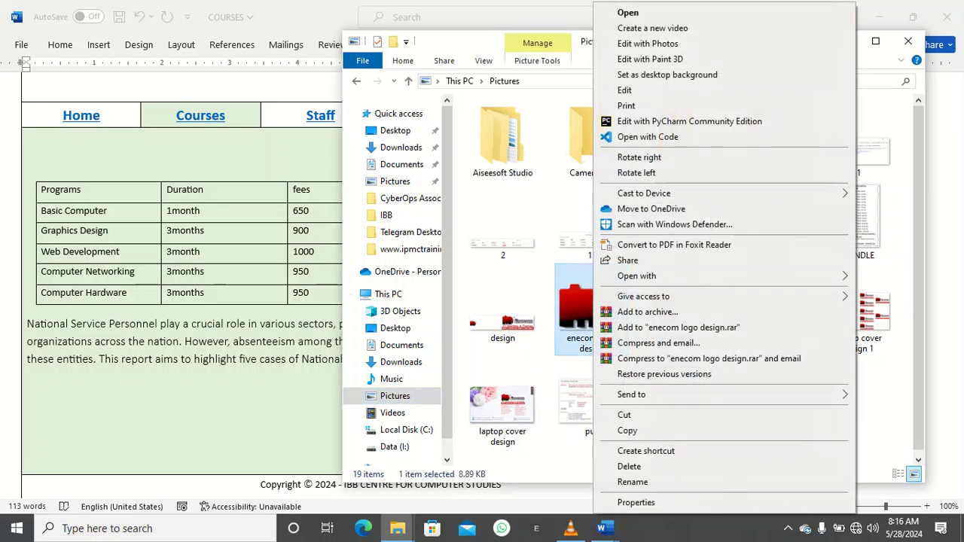
left_click(628, 431)
left_click(605, 528)
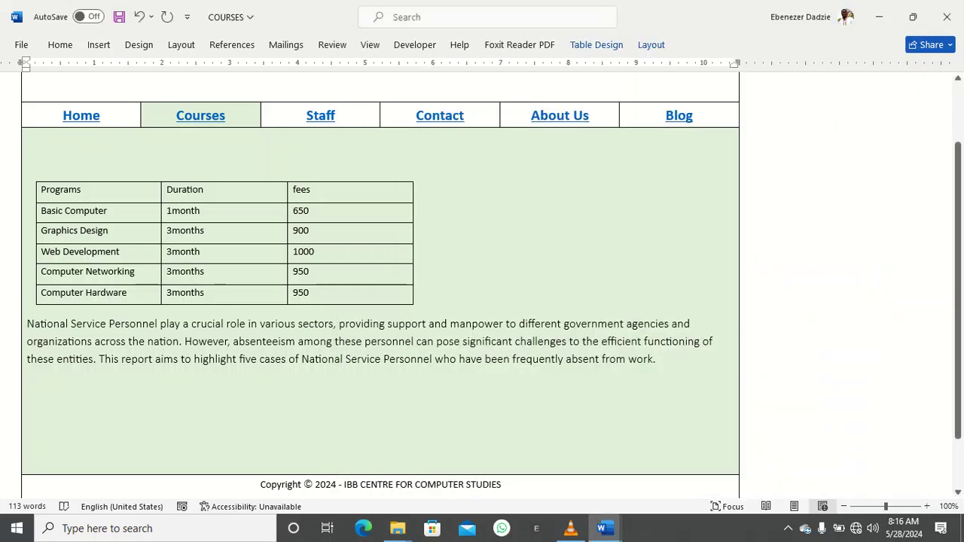
Paste the copied logo below the introduction paragraph and resize it to about 1.7 inches wide
left_click(61, 46)
left_click(29, 73)
left_click(37, 388)
left_click_drag(51, 397, 140, 461)
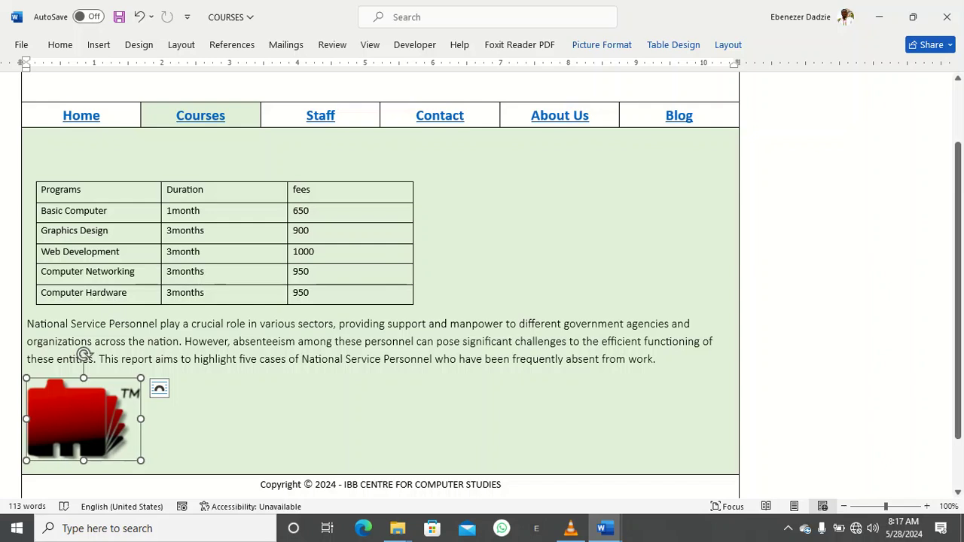
Copy the Reason for Absenteeism paragraph of Case 1 from the report document and paste it directly after the logo
left_click(141, 456)
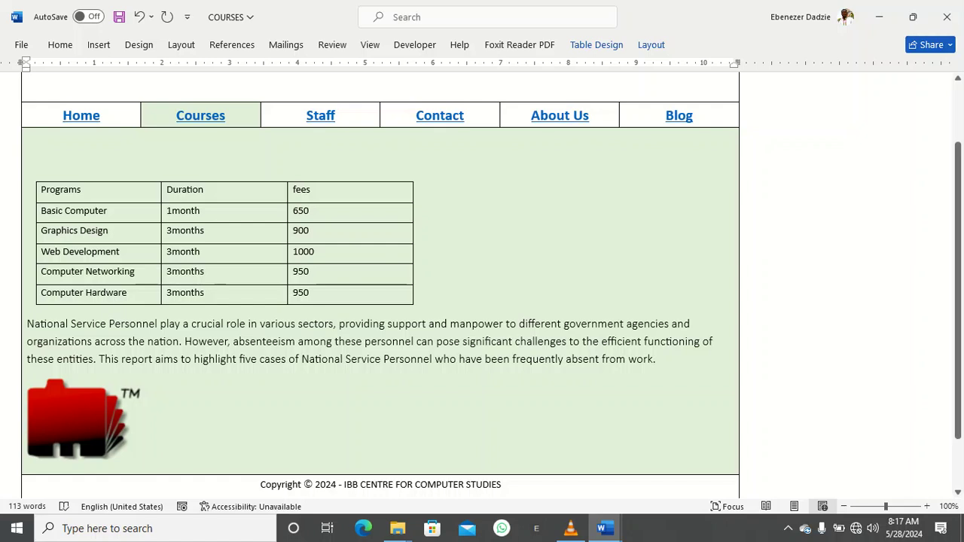
left_click(398, 528)
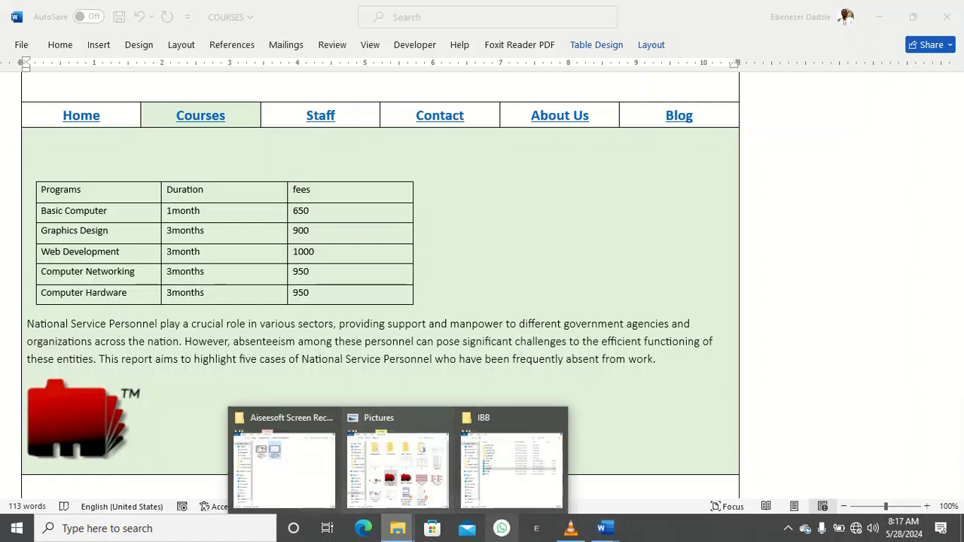
mouse_move(601, 528)
left_click(451, 463)
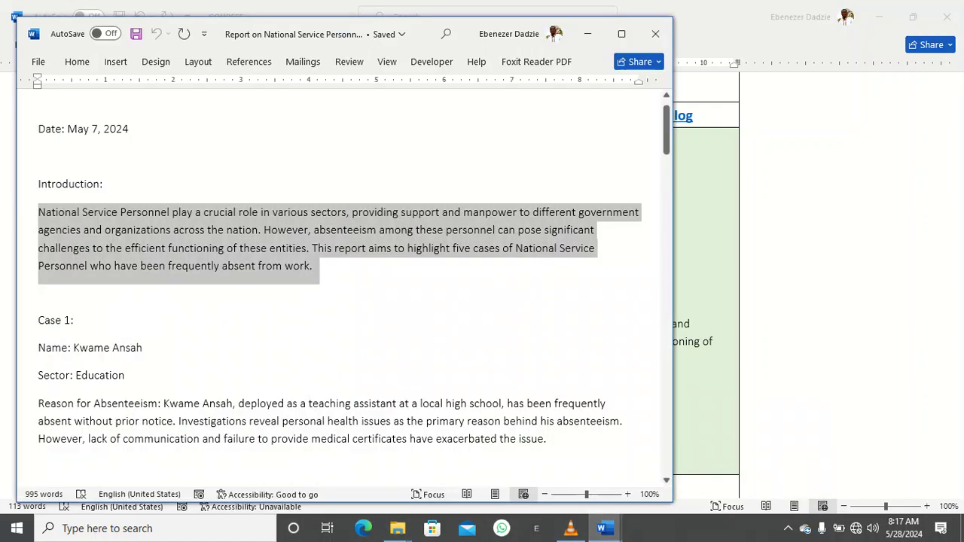
left_click_drag(547, 439, 39, 404)
right_click(74, 407)
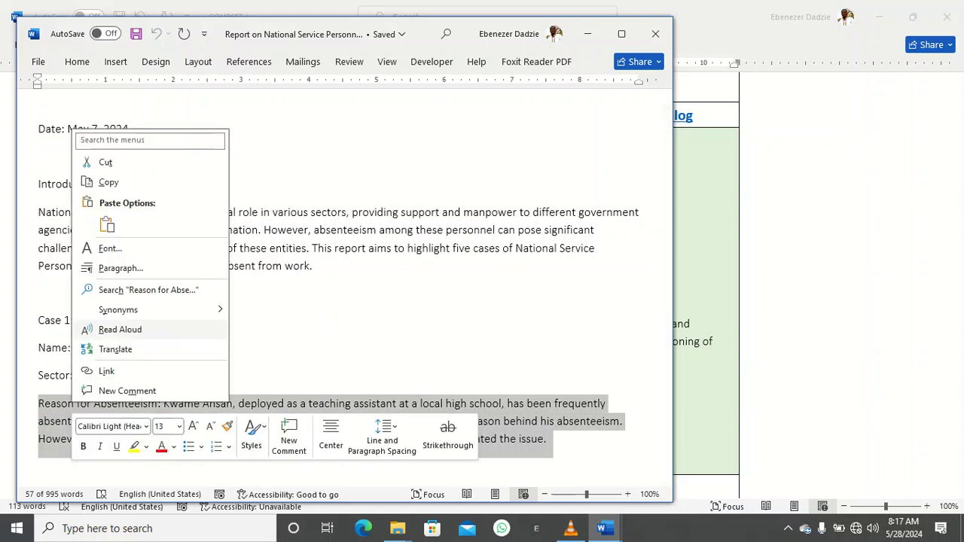
left_click(110, 183)
left_click(707, 226)
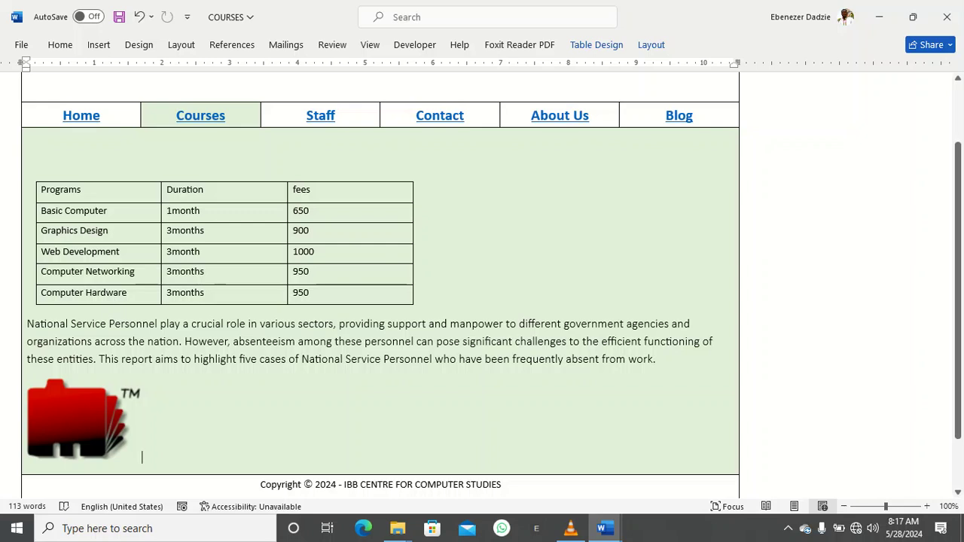
key("ctrl+v")
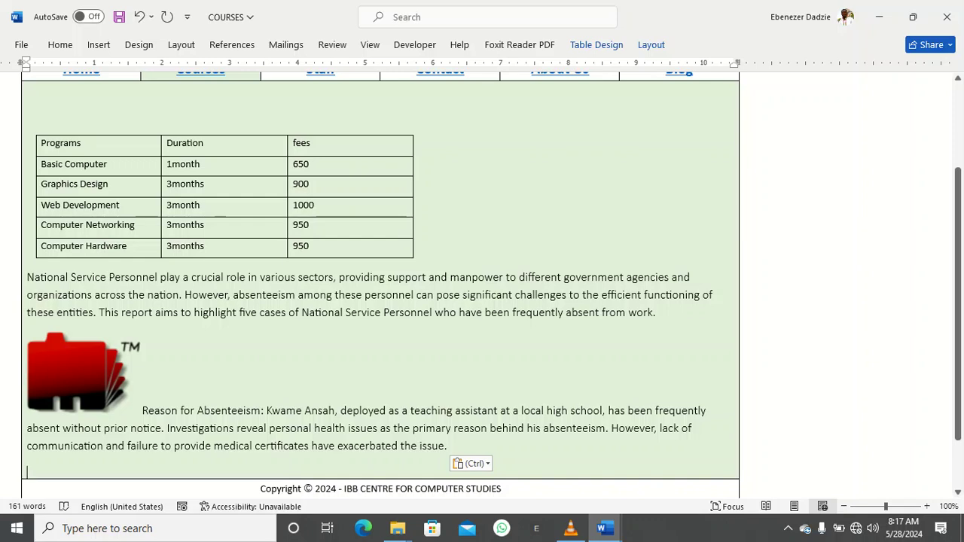
Delete the space between the logo and the Reason for Absenteeism paragraph, and undo the deletion of the logo
left_click(83, 373)
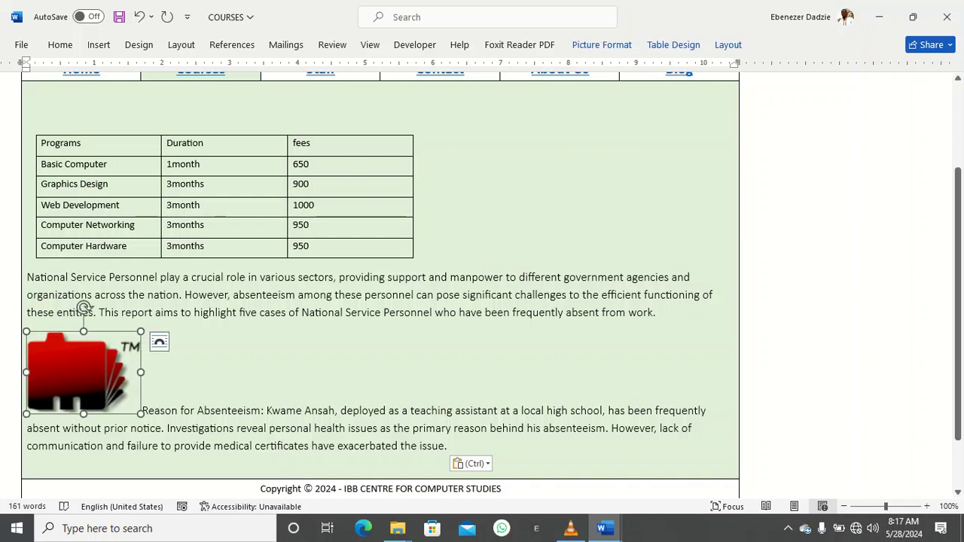
left_click(142, 411)
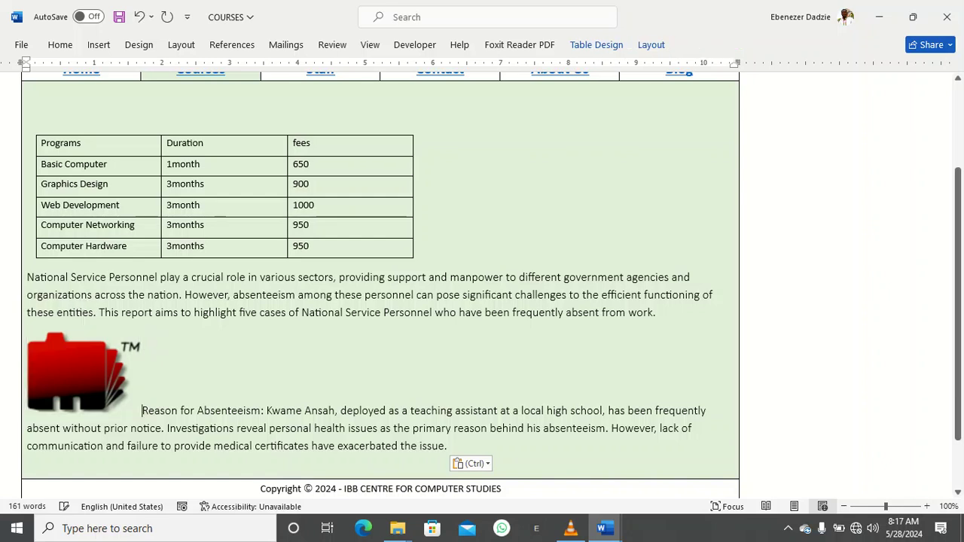
key("BackSpace")
key("BackSpace")
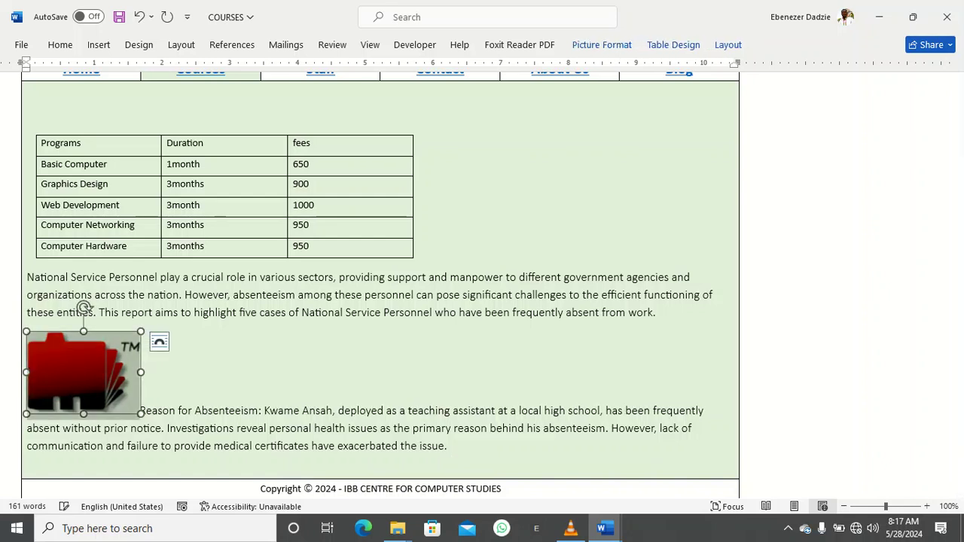
key("BackSpace")
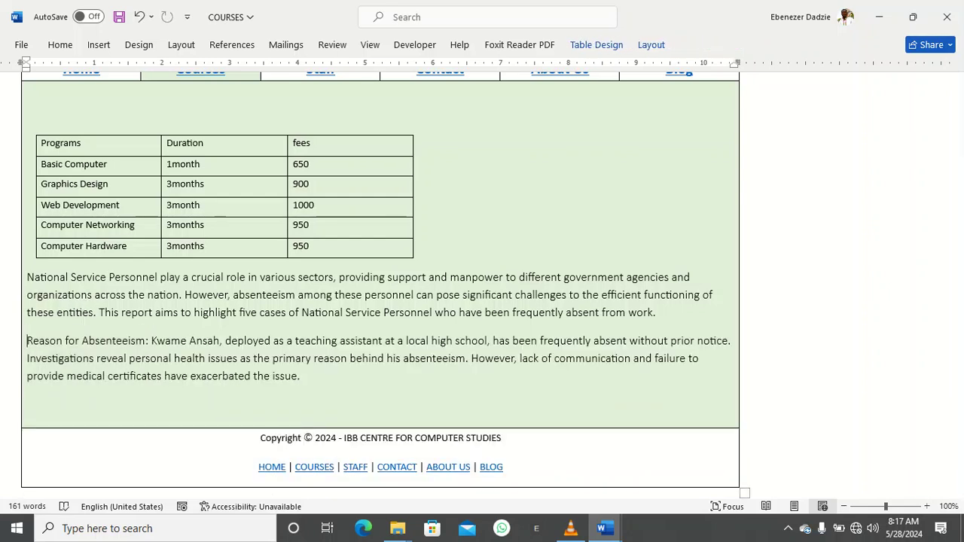
key("ctrl+z")
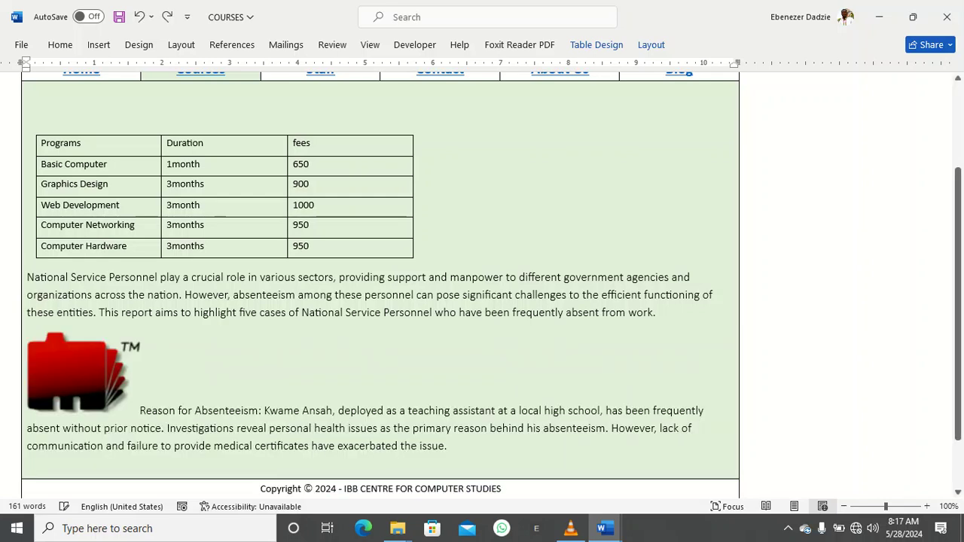
Set the logo's position to middle left with text wrapping so the Reason for Absenteeism paragraph runs beside it
left_click(83, 373)
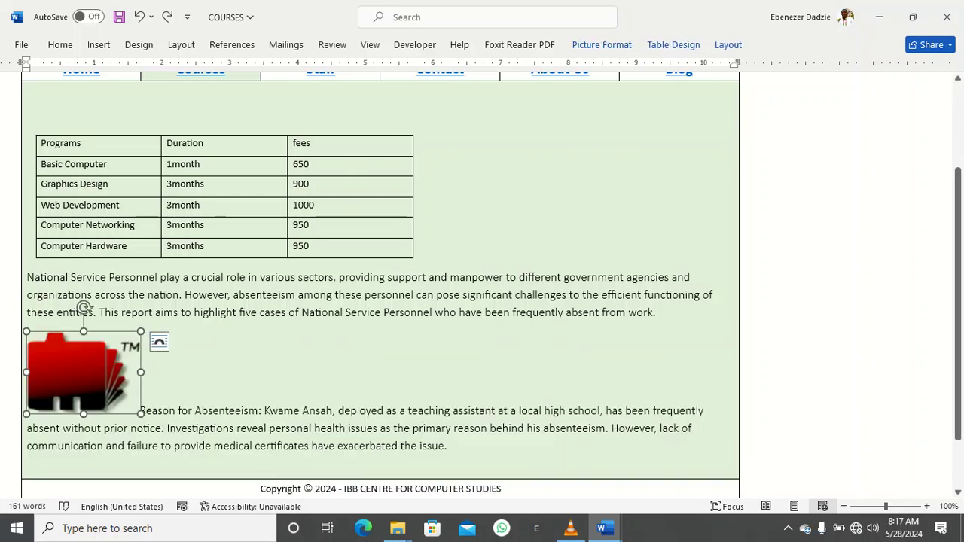
left_click(602, 44)
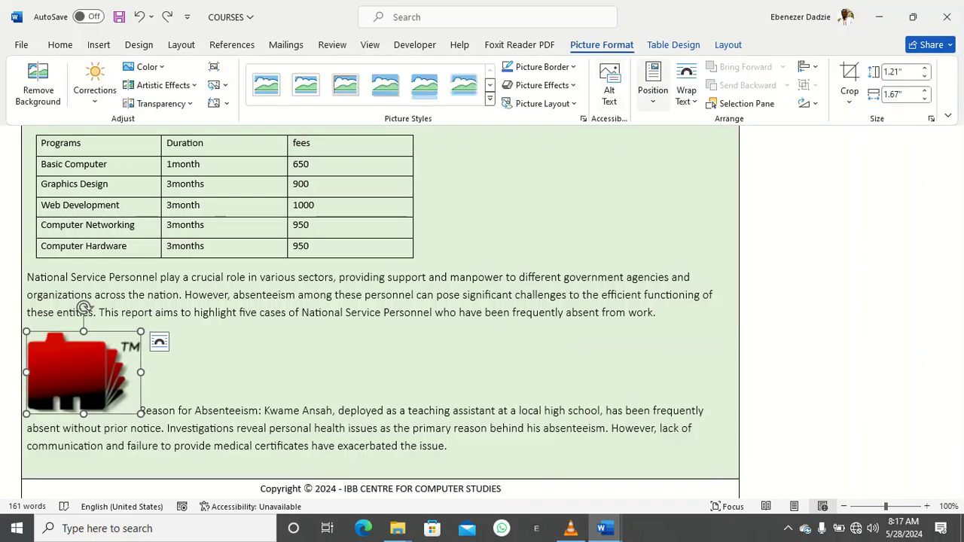
left_click(653, 83)
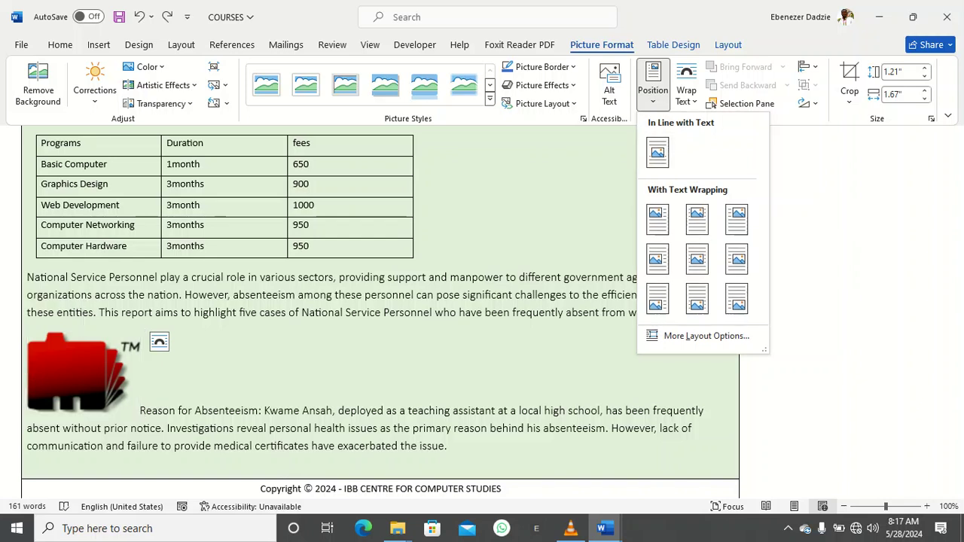
left_click(657, 259)
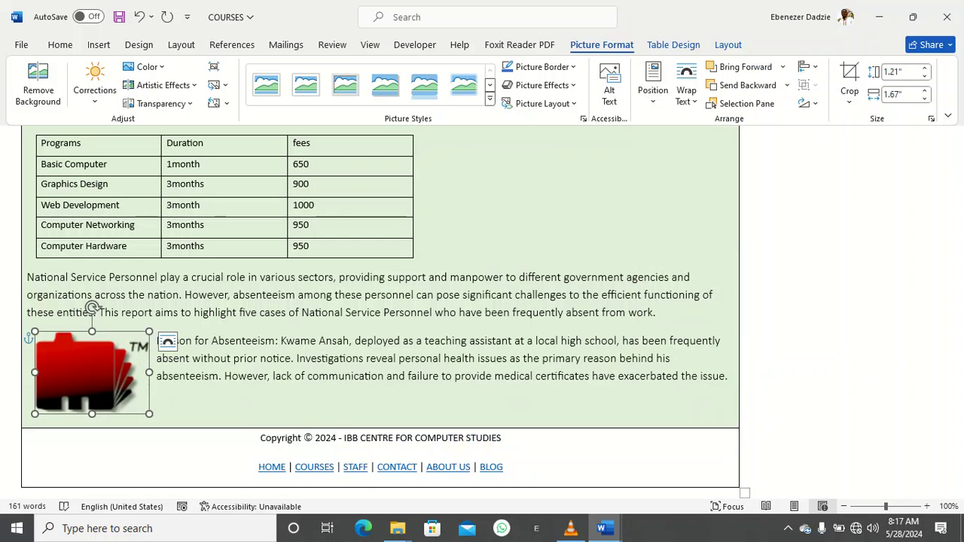
left_click(371, 376)
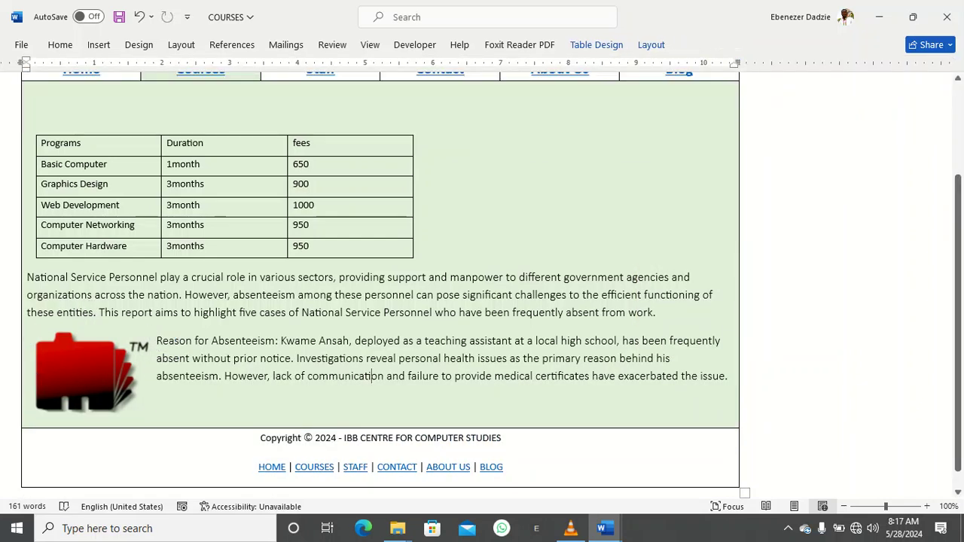
Review the Courses page layout and save the COURSES document
scroll(372, 376, "up", 3)
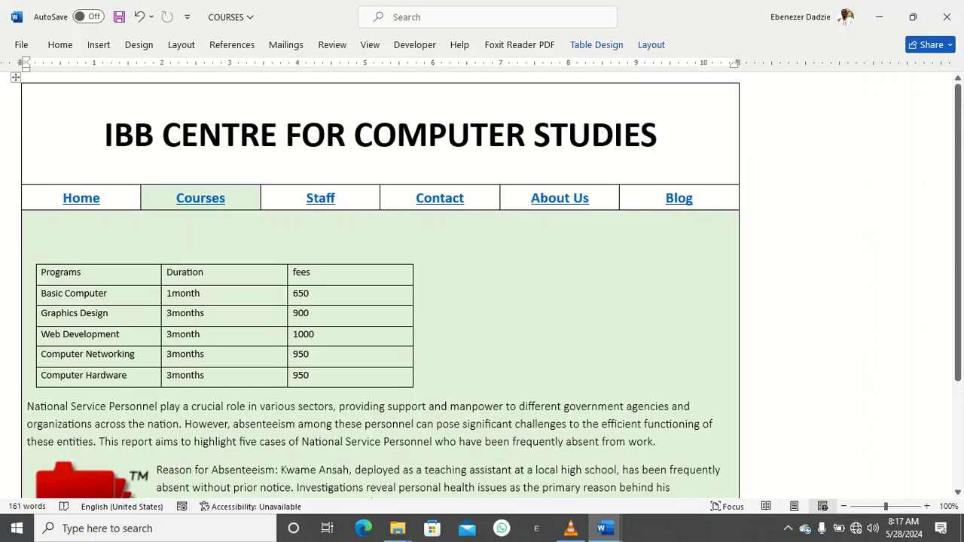
scroll(372, 376, "down", 3)
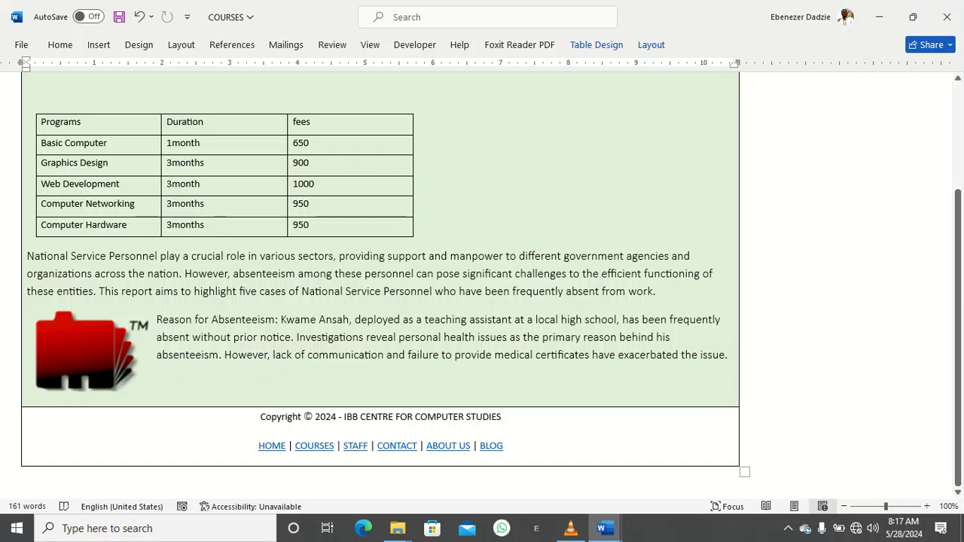
key("ctrl+s")
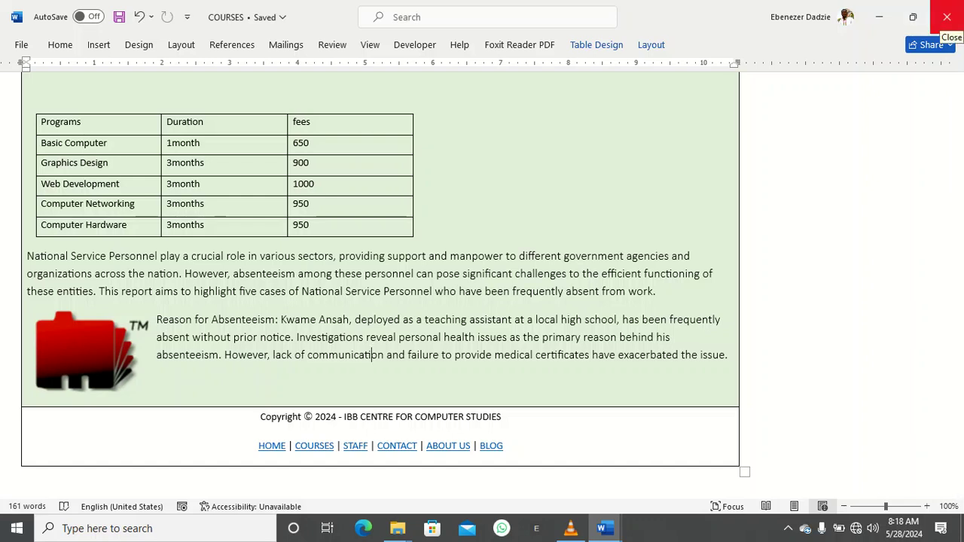
Minimize the Word documents and the Pictures window, and open the HOME page from the IBB folder in Microsoft Edge
scroll(380, 286, "up", 4)
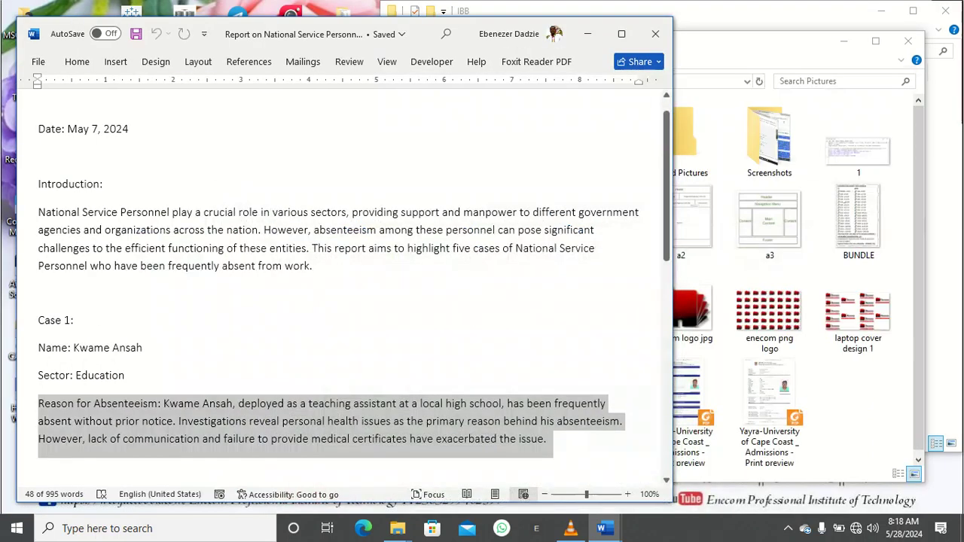
left_click(880, 16)
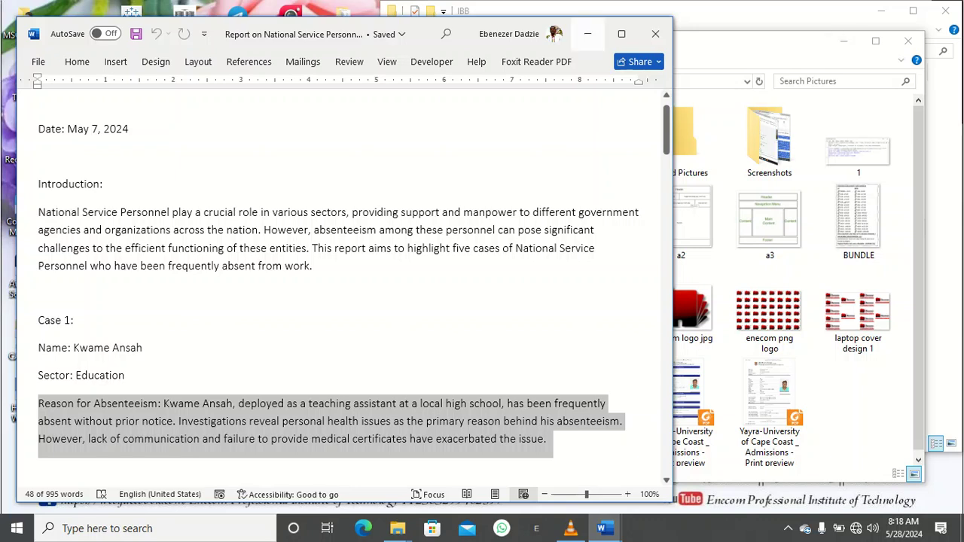
left_click(587, 34)
left_click(844, 41)
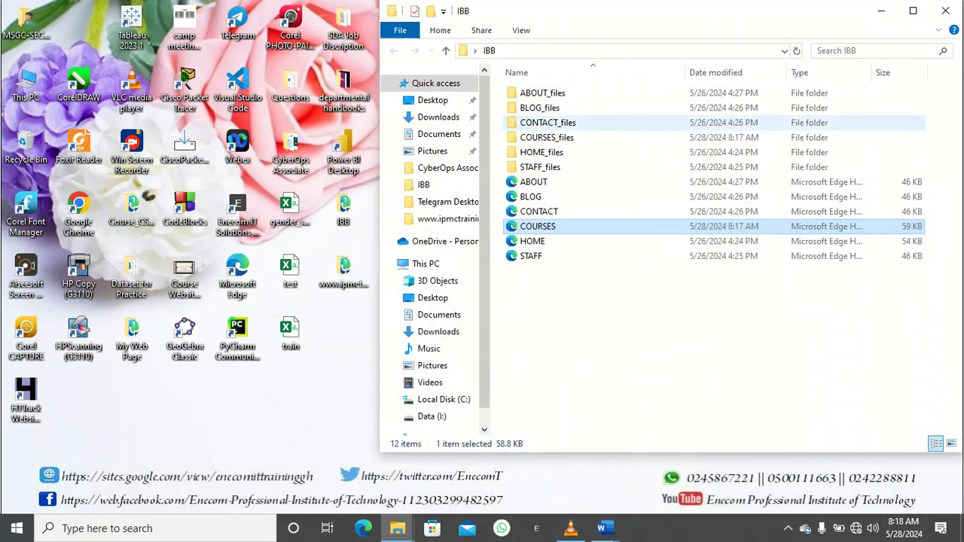
left_click(532, 241)
double_click(532, 241)
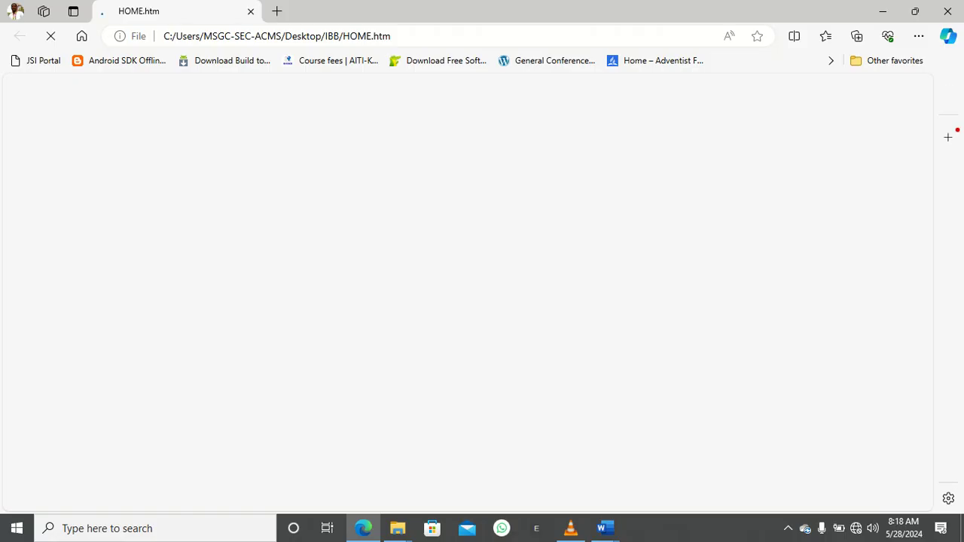
Check the Home and Courses pages in the browser, following the navigation links between them
scroll(368, 301, "down", 3)
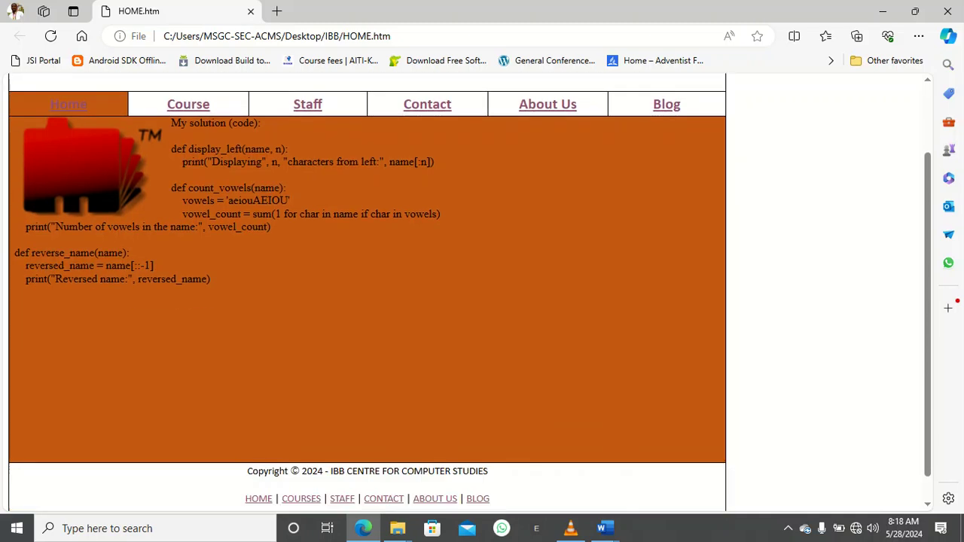
scroll(367, 301, "up", 3)
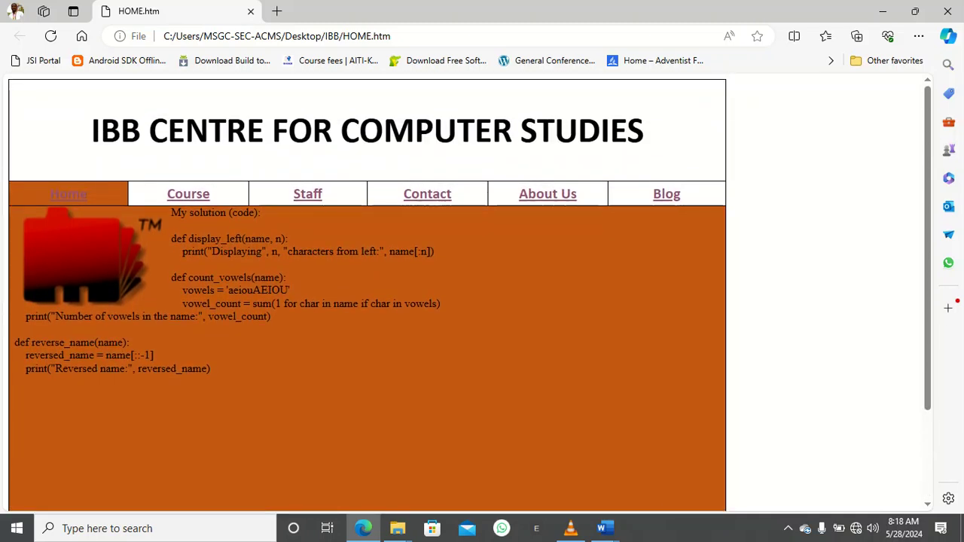
left_click(188, 193)
scroll(367, 301, "down", 3)
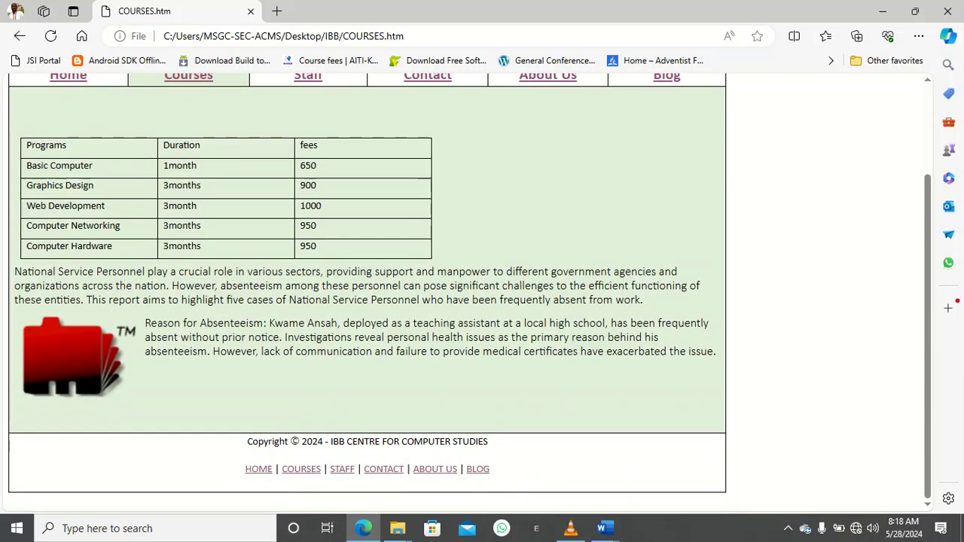
scroll(368, 301, "up", 3)
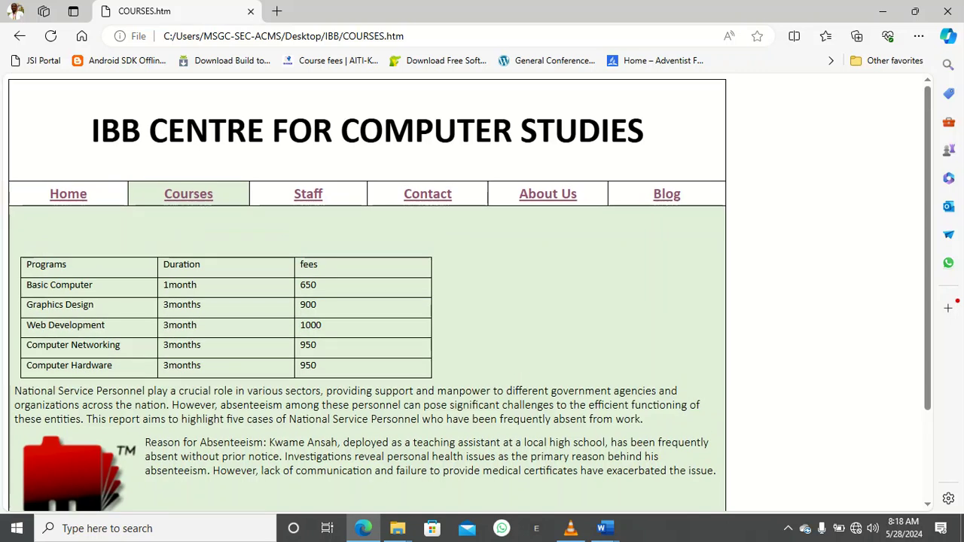
left_click(69, 193)
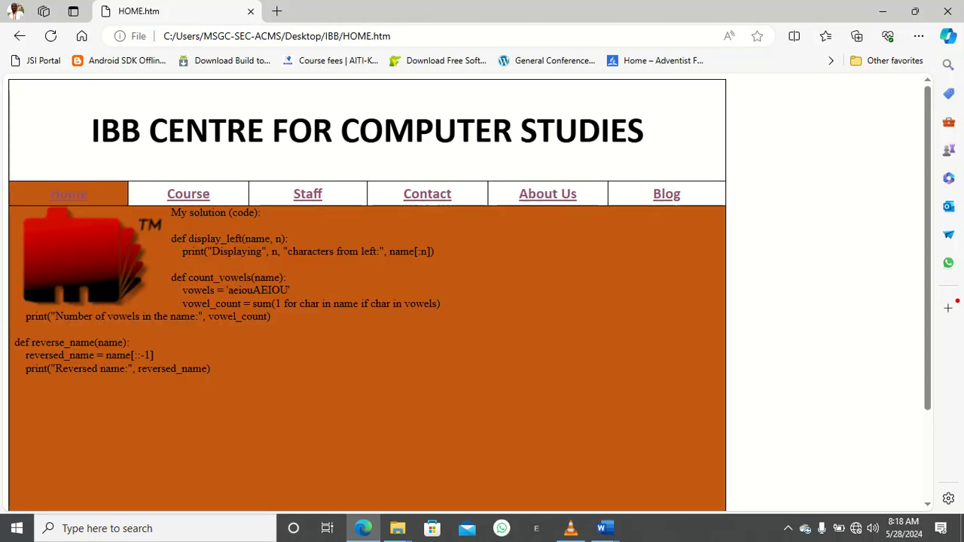
left_click(188, 194)
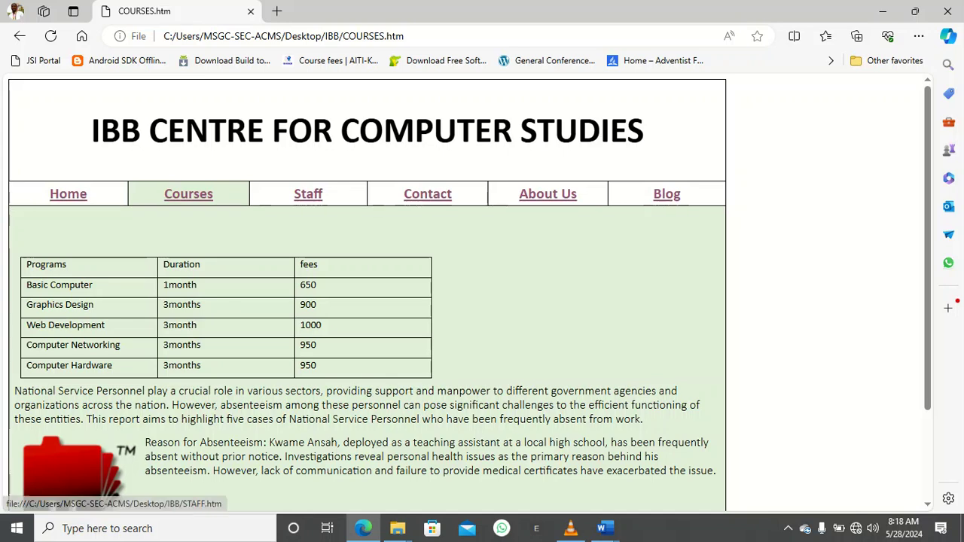
Minimize the browser, open the STAFF page from the IBB folder in Word, look through it, and close it
left_click(883, 11)
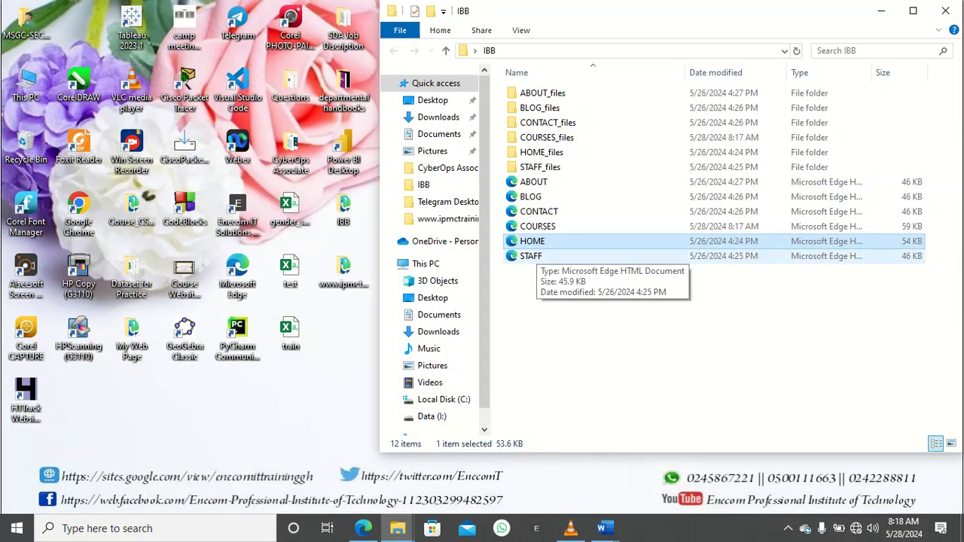
right_click(531, 256)
mouse_move(595, 276)
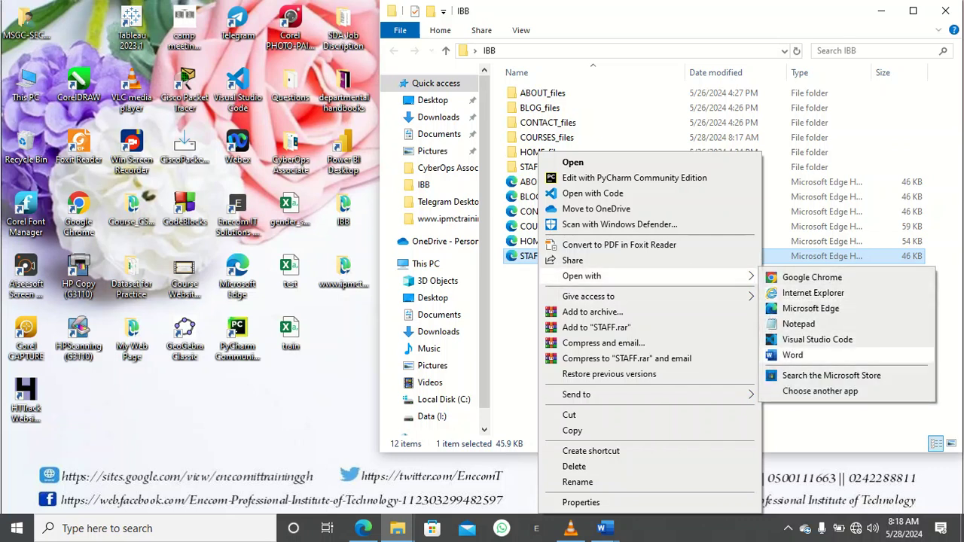
left_click(793, 355)
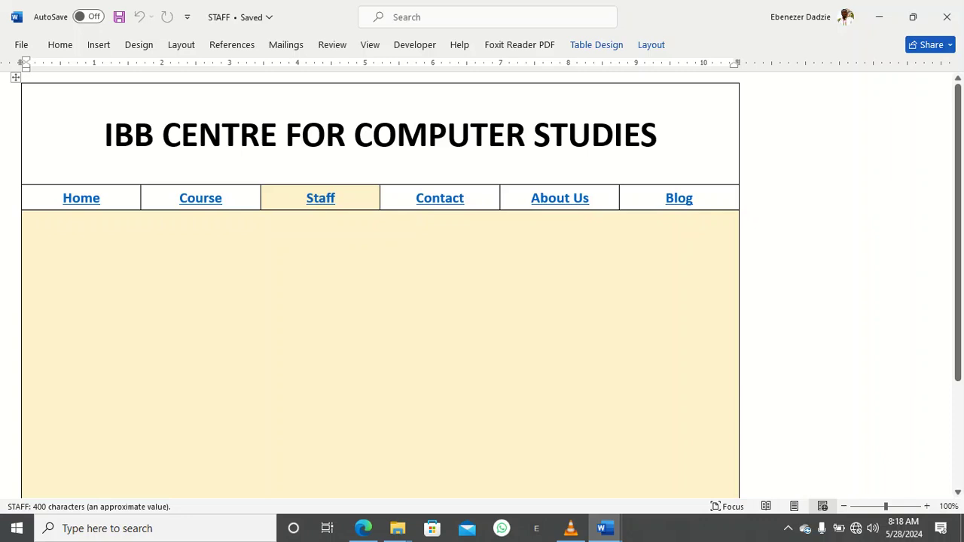
scroll(380, 385, "down", 5)
scroll(380, 287, "up", 5)
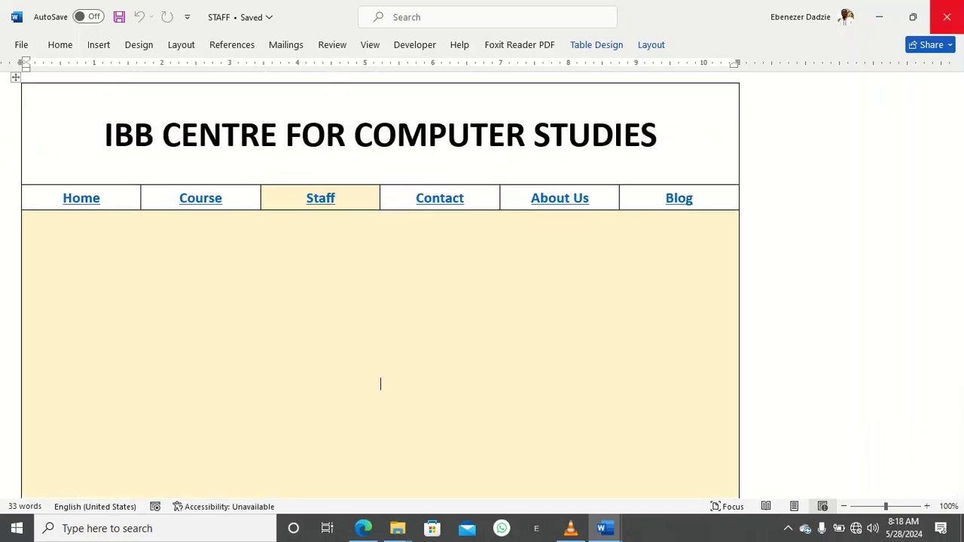
left_click(947, 17)
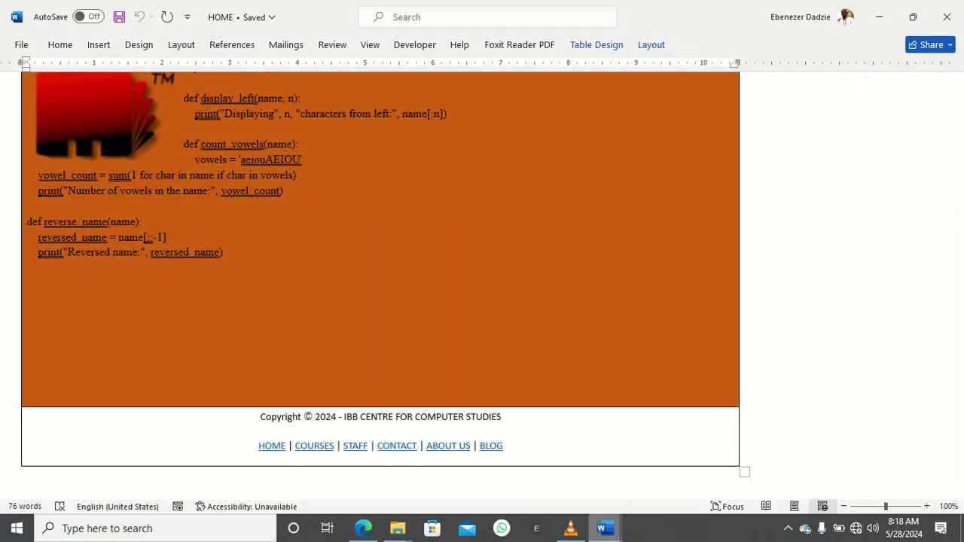
Switch to the COURSES document in Word and align the programs table's header row vertically centred and to the left
mouse_move(602, 528)
left_click(741, 463)
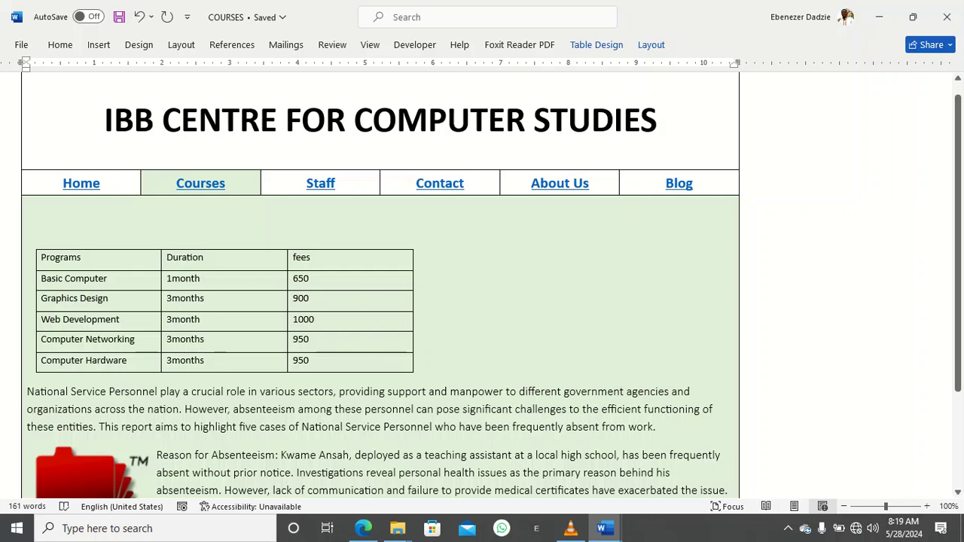
left_click_drag(319, 257, 56, 258)
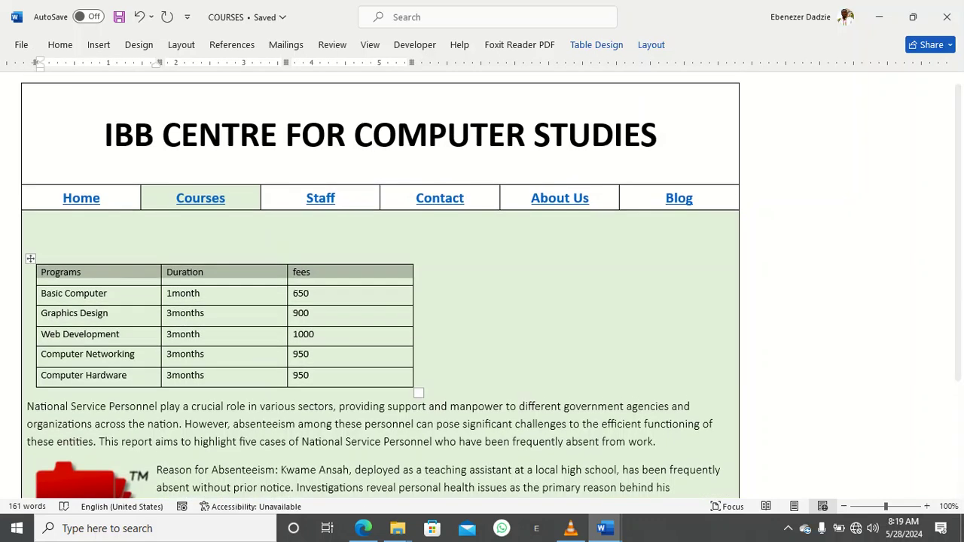
left_click(651, 45)
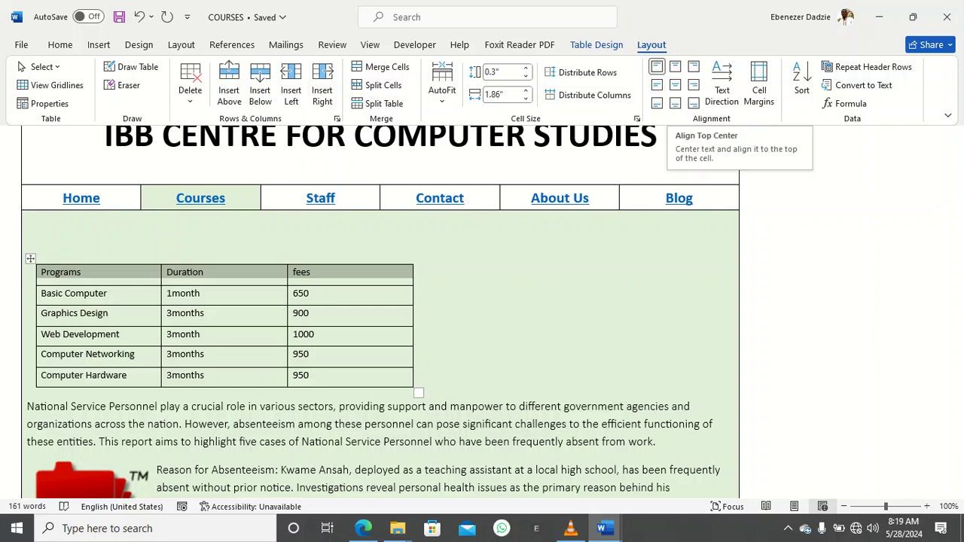
left_click(657, 84)
left_click(675, 86)
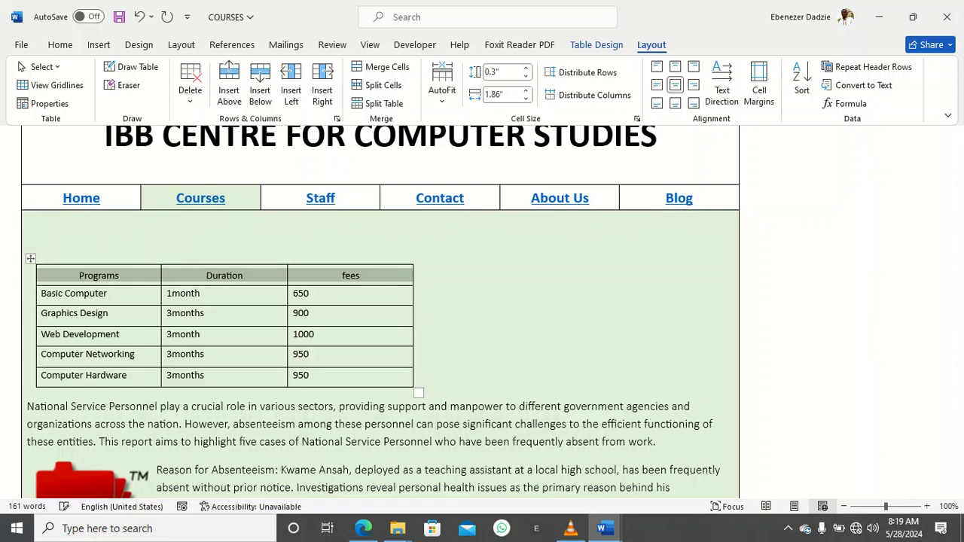
left_click(657, 85)
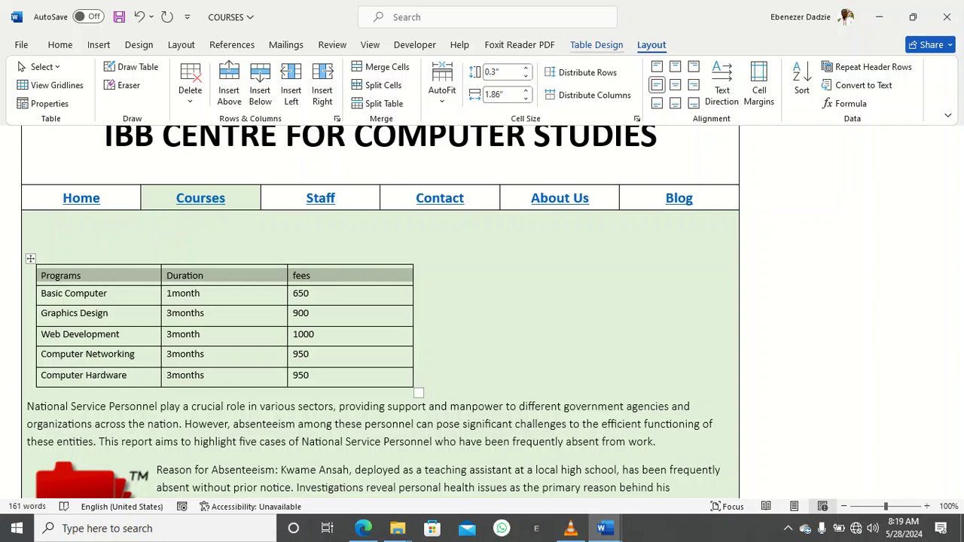
Make the programs table's header row bold, change its text to uppercase, and increase its font size to 12
left_click(60, 45)
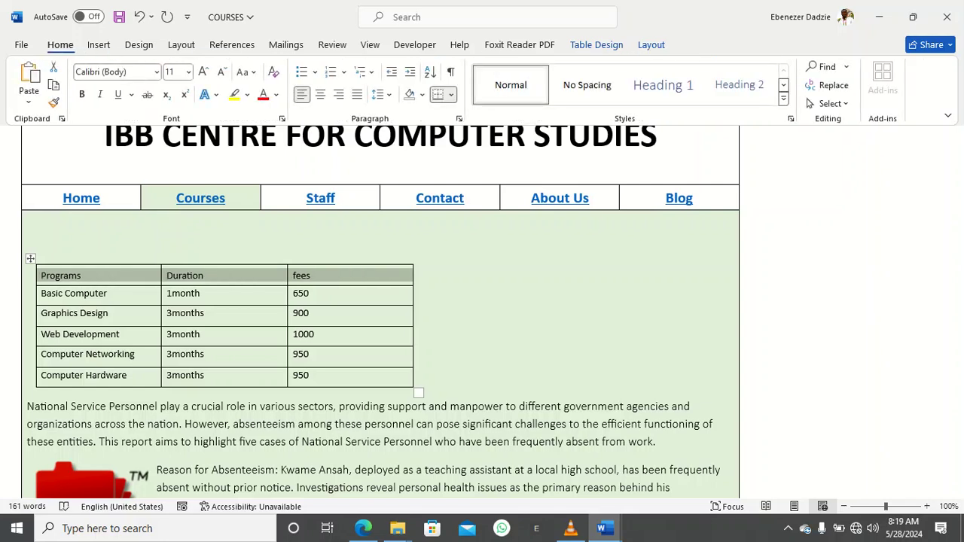
left_click(82, 94)
left_click(247, 71)
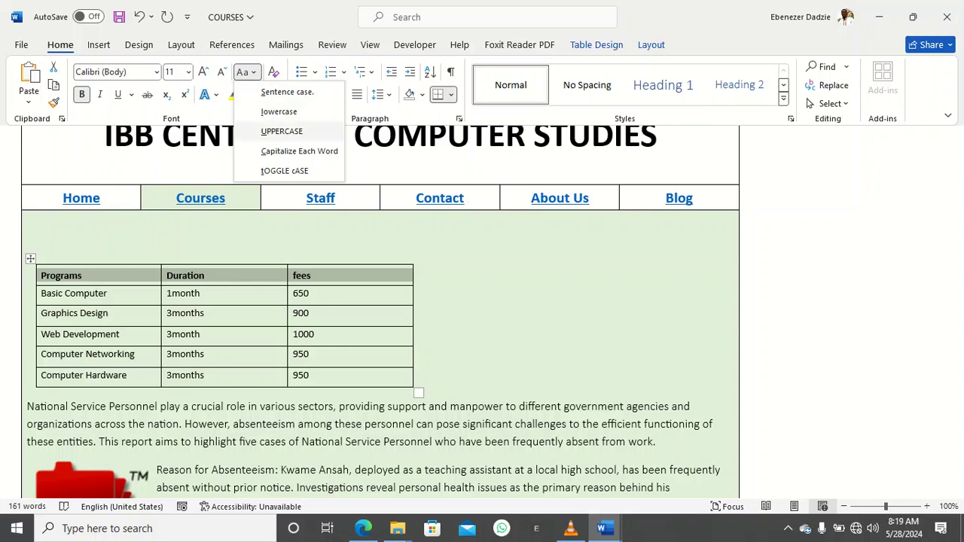
left_click(282, 131)
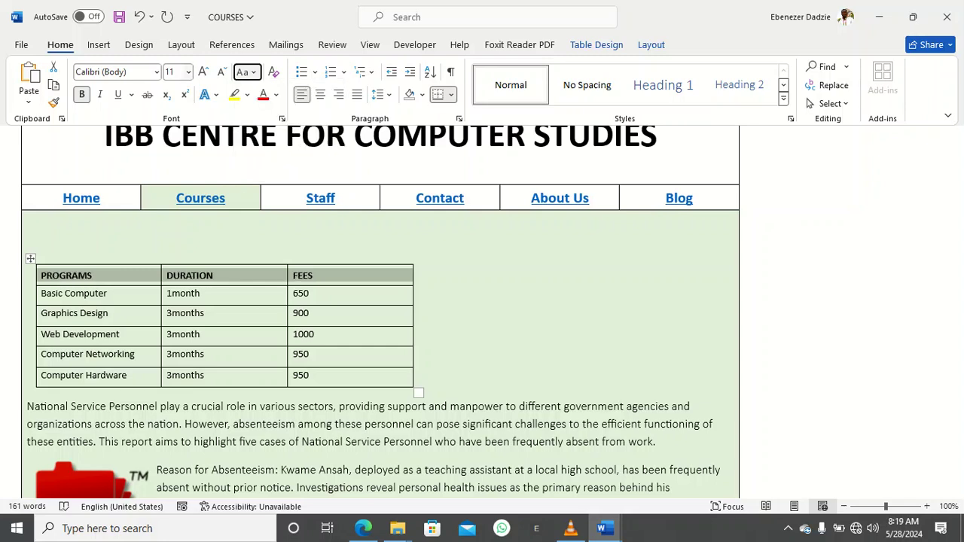
left_click(203, 72)
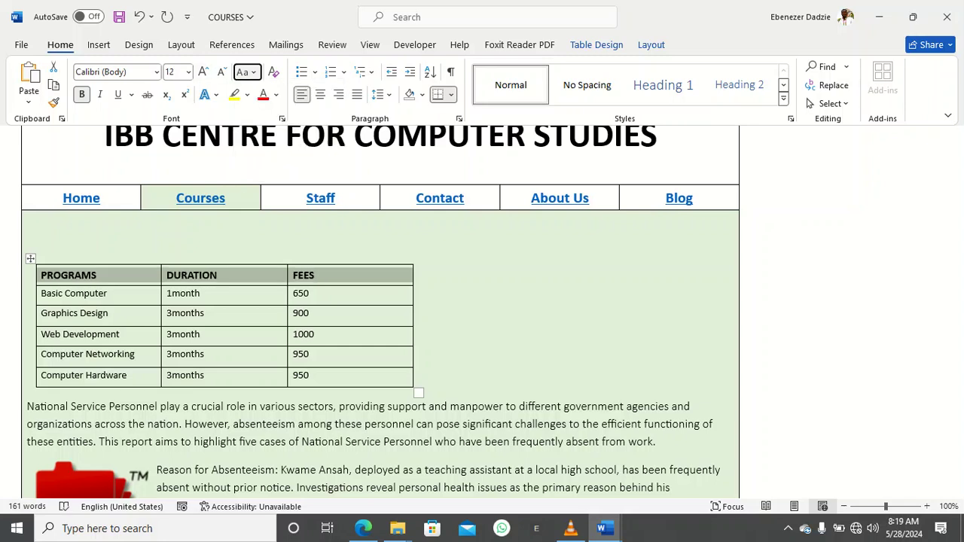
left_click(498, 317)
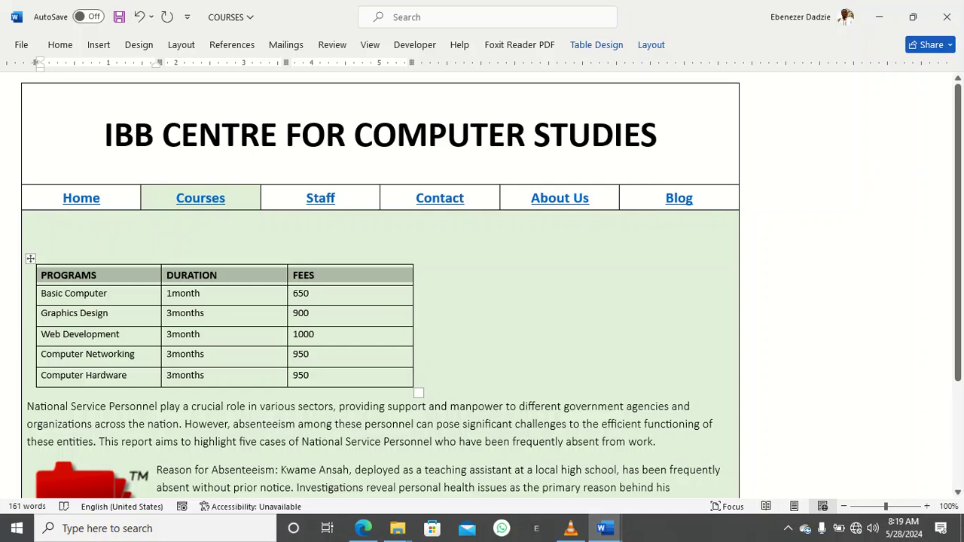
Remove all borders from the programs table and save the document
left_click(31, 259)
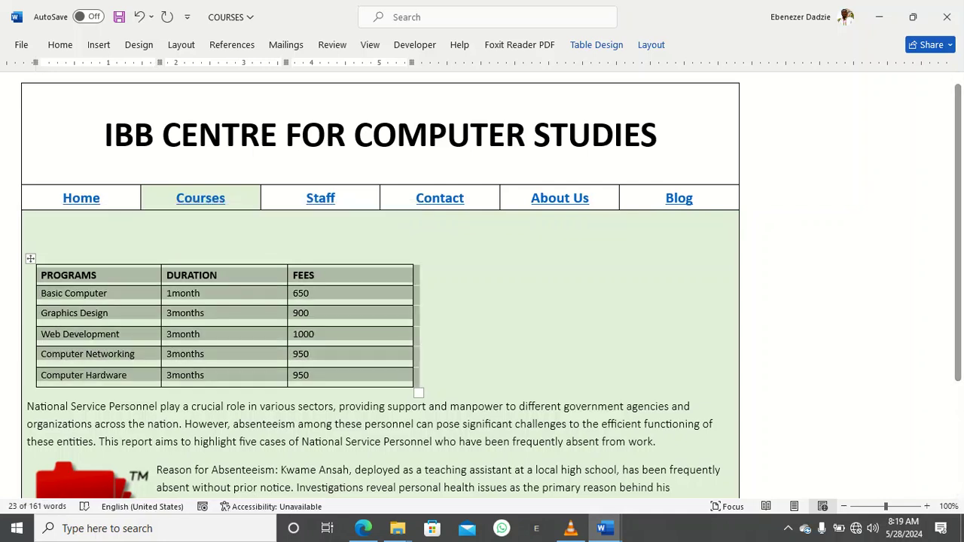
left_click(651, 44)
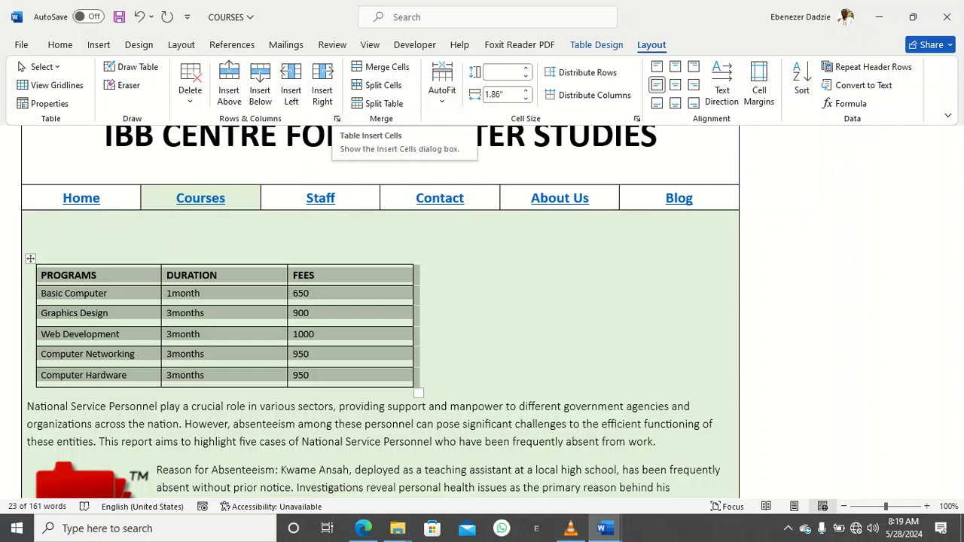
left_click(597, 44)
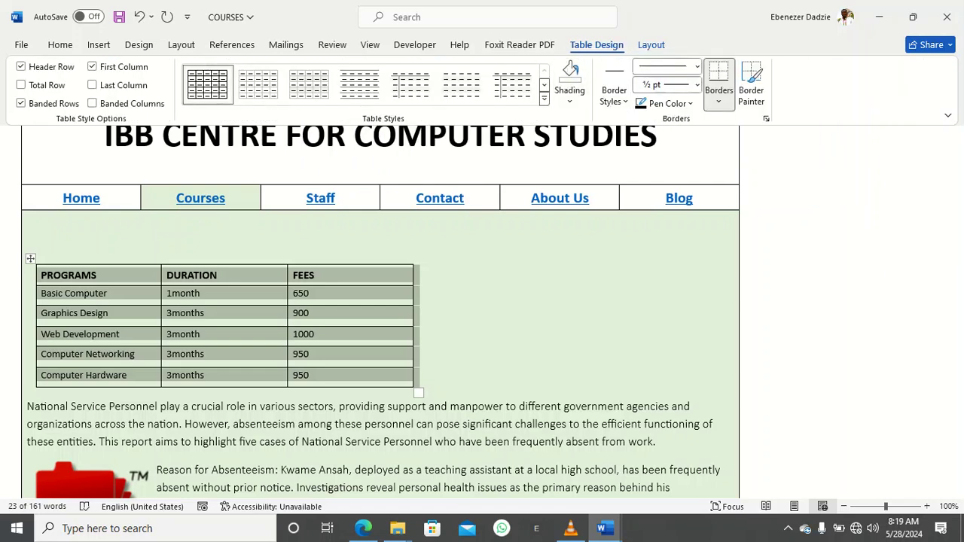
left_click(719, 94)
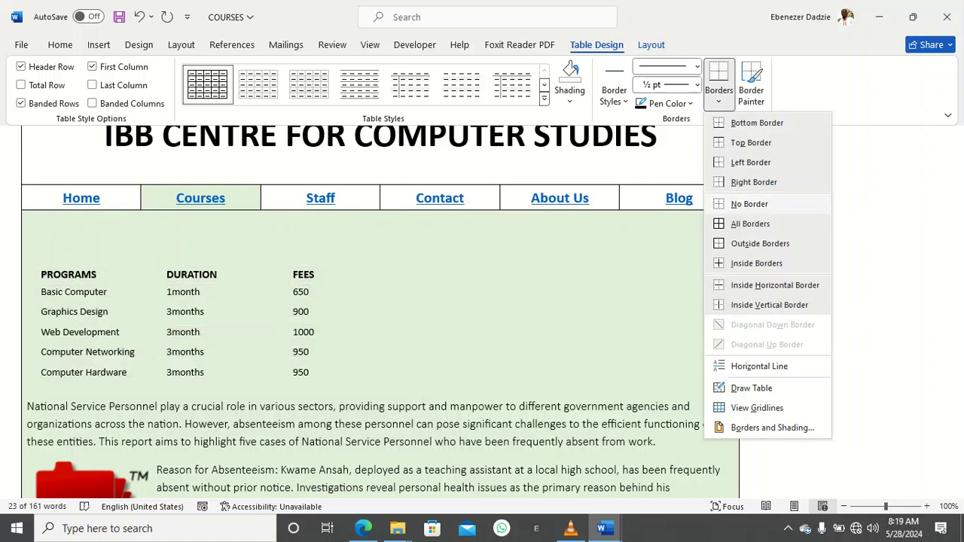
left_click(750, 203)
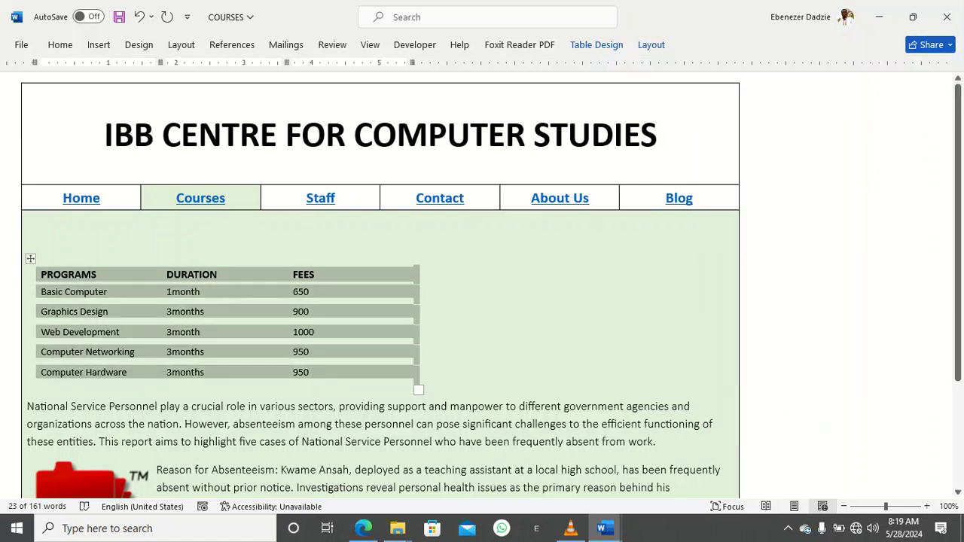
left_click(424, 378)
key("ctrl+s")
Switch to Microsoft Edge, reload the Courses page, and look over the borderless programs table and the rest of the page
left_click(363, 529)
key("F5")
scroll(368, 302, "down", 1)
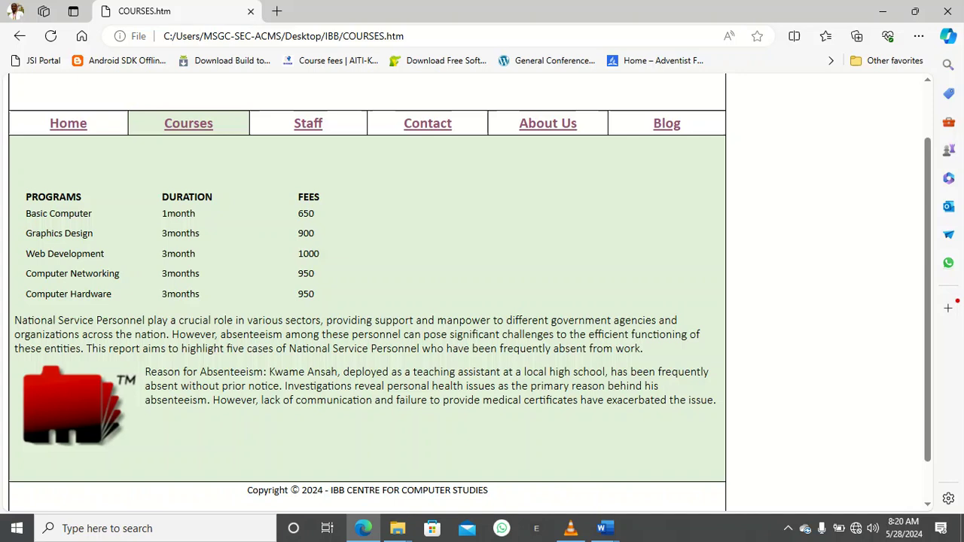
scroll(367, 294, "down", 1)
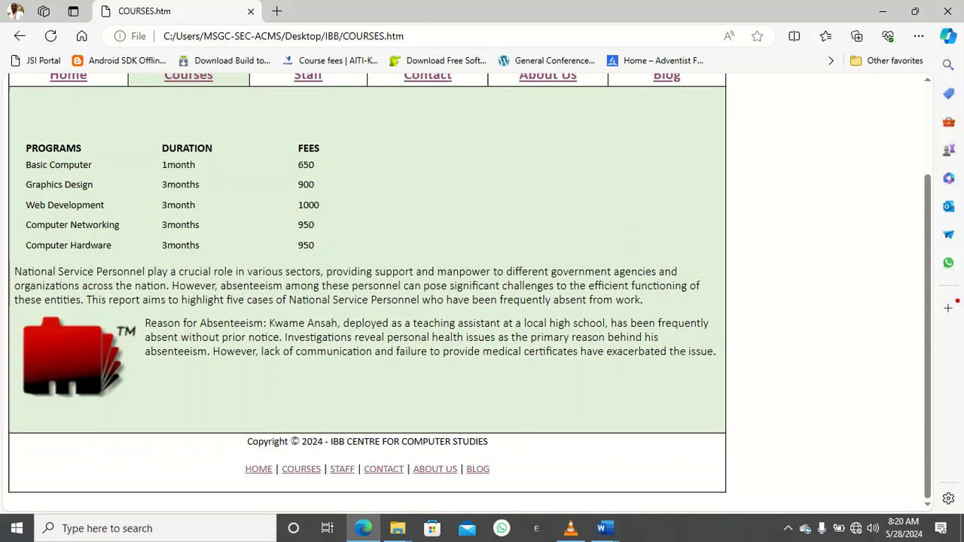
scroll(367, 294, "up", 3)
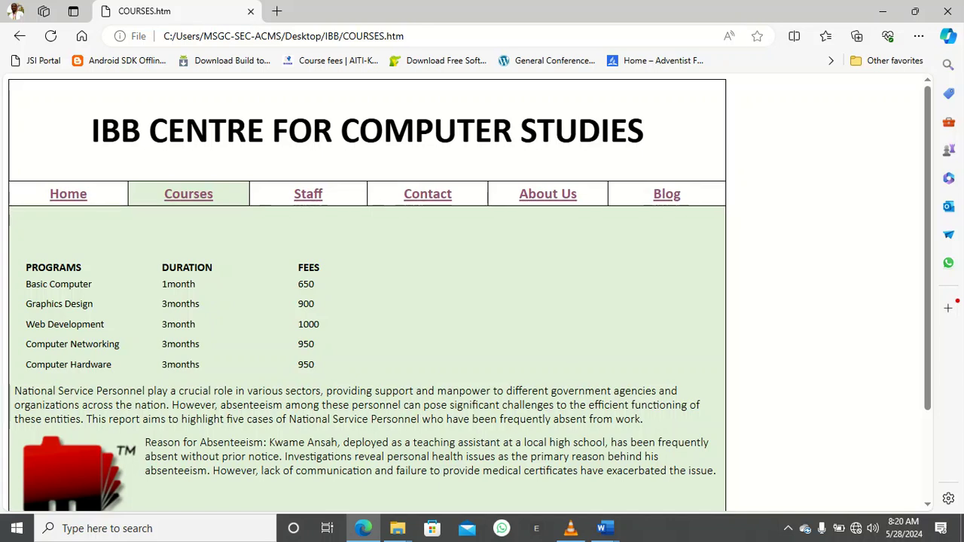
scroll(368, 294, "down", 3)
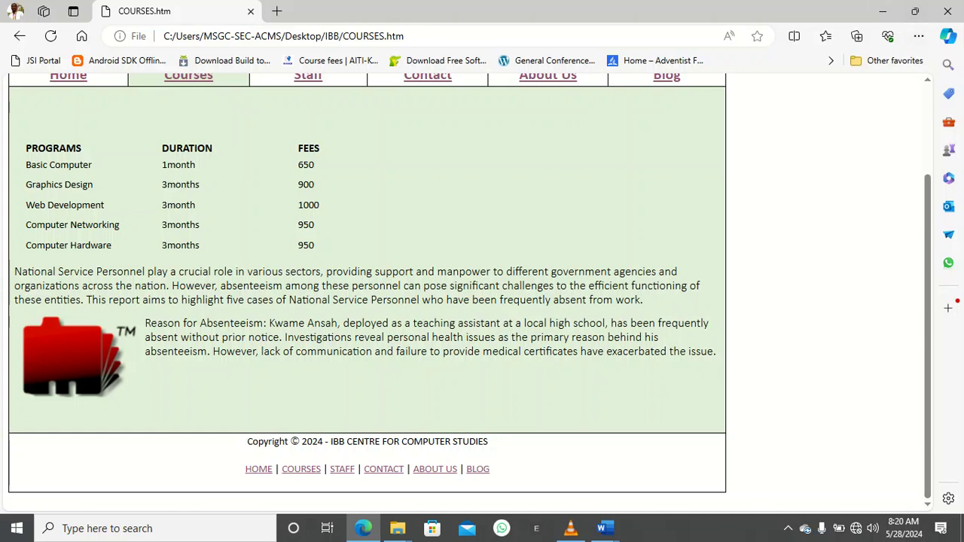
Back in Word, put a space between number and unit in every duration, and change the Web Development duration to "3 months"
left_click(883, 11)
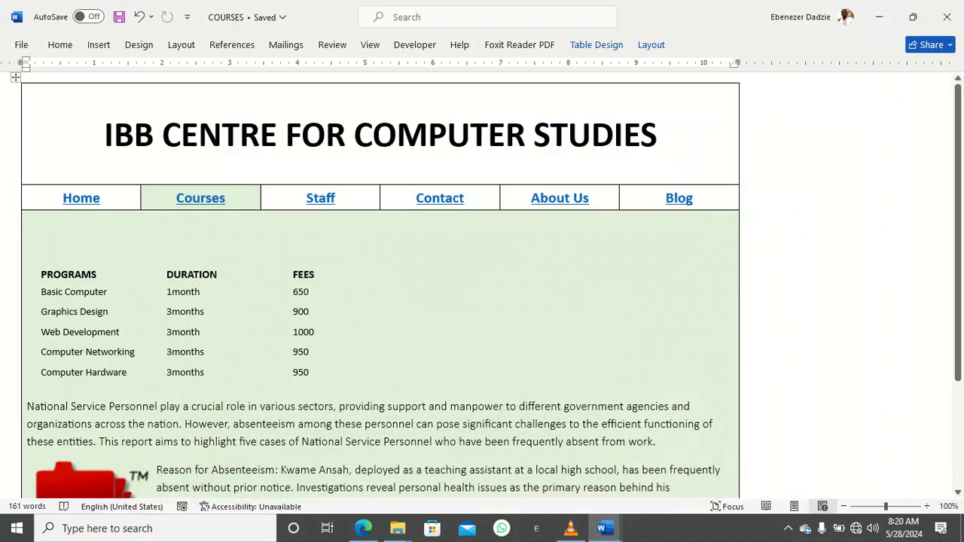
left_click(298, 373)
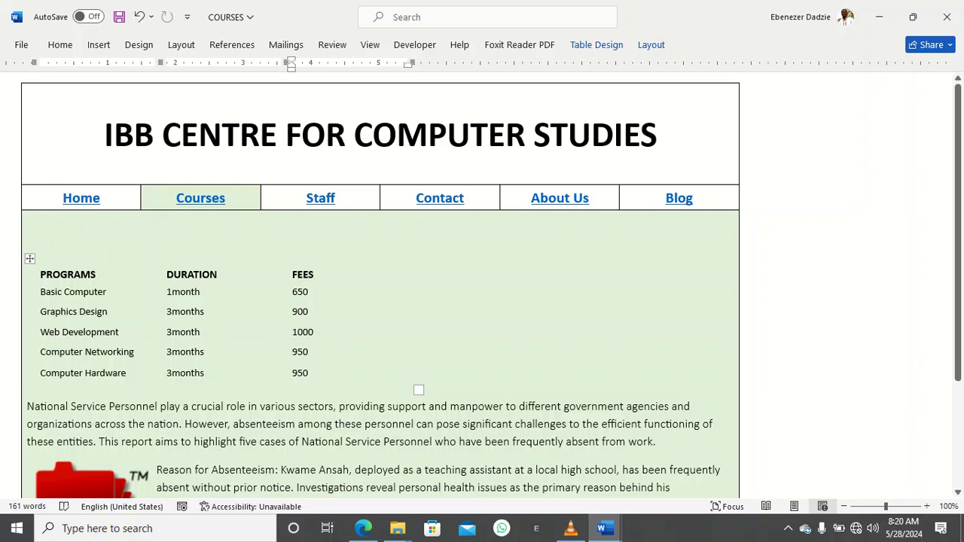
left_click(172, 292)
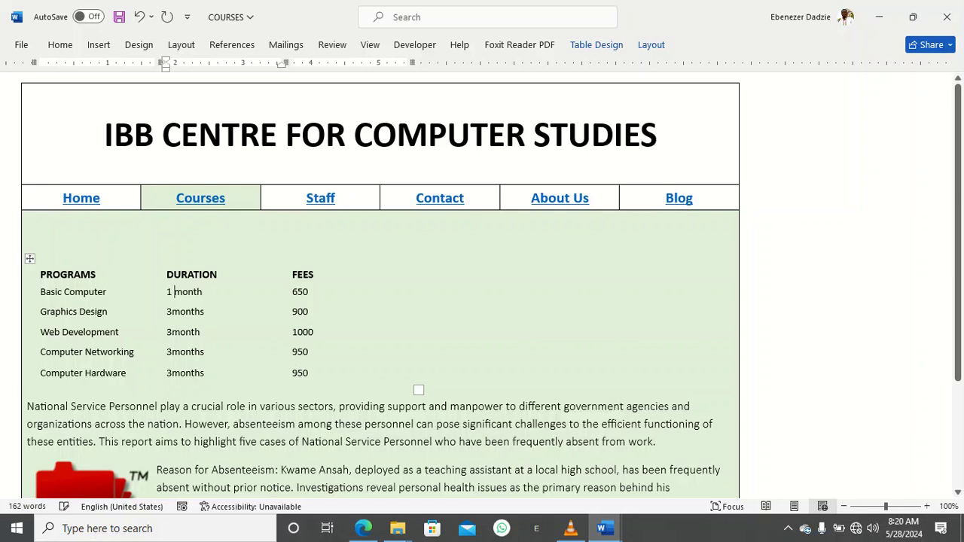
left_click(172, 312)
left_click(171, 333)
left_click(172, 352)
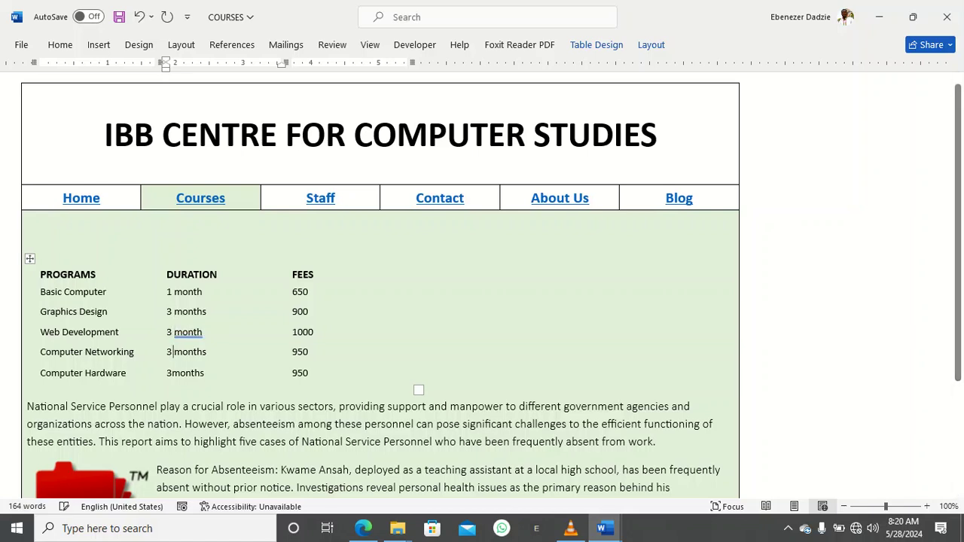
left_click(172, 373)
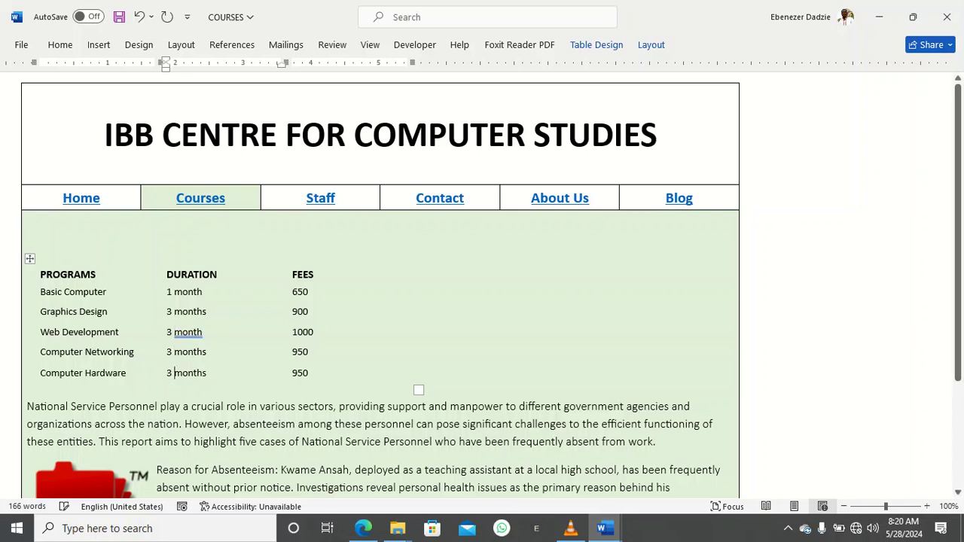
type("s")
Extend the fees column heading to "FEES GHC" and save the document
left_click(314, 275)
type("G")
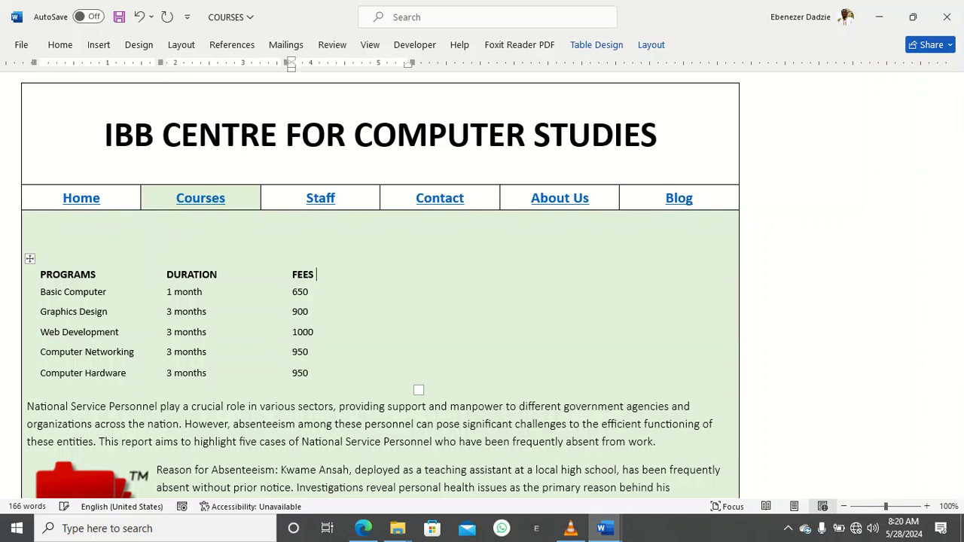
type("HC")
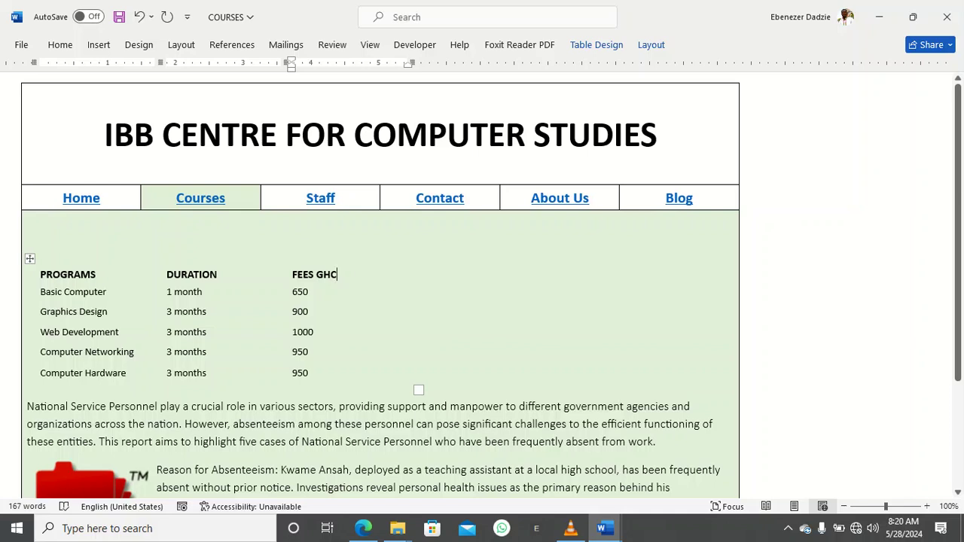
key("ctrl+s")
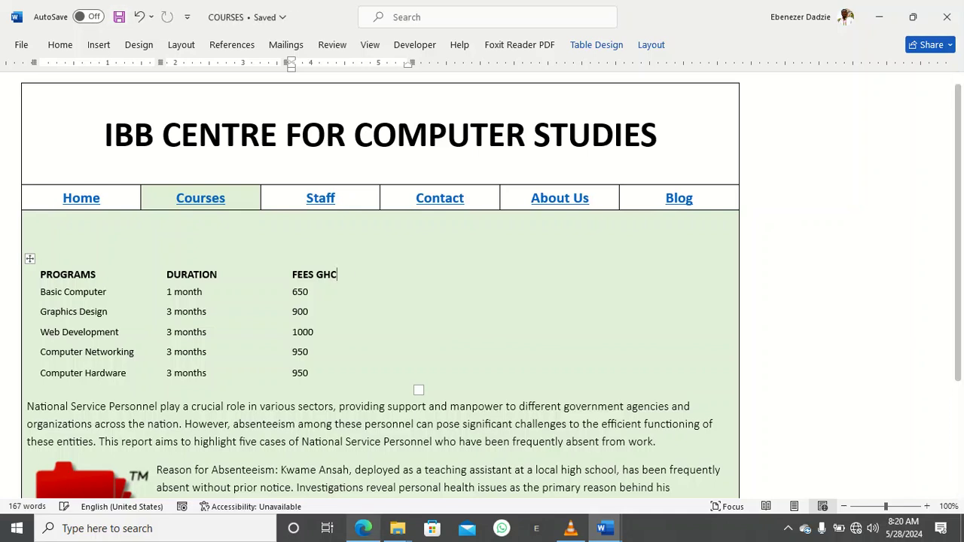
Switch to Microsoft Edge, reload the Courses page, and check the edited durations, fees heading and page footer
key("alt+Tab")
key("F5")
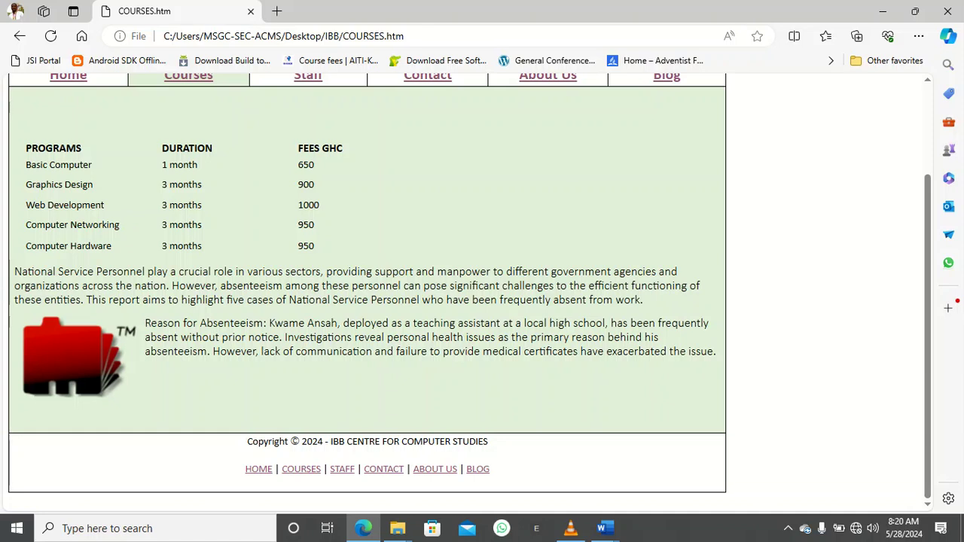
scroll(368, 287, "up", 2)
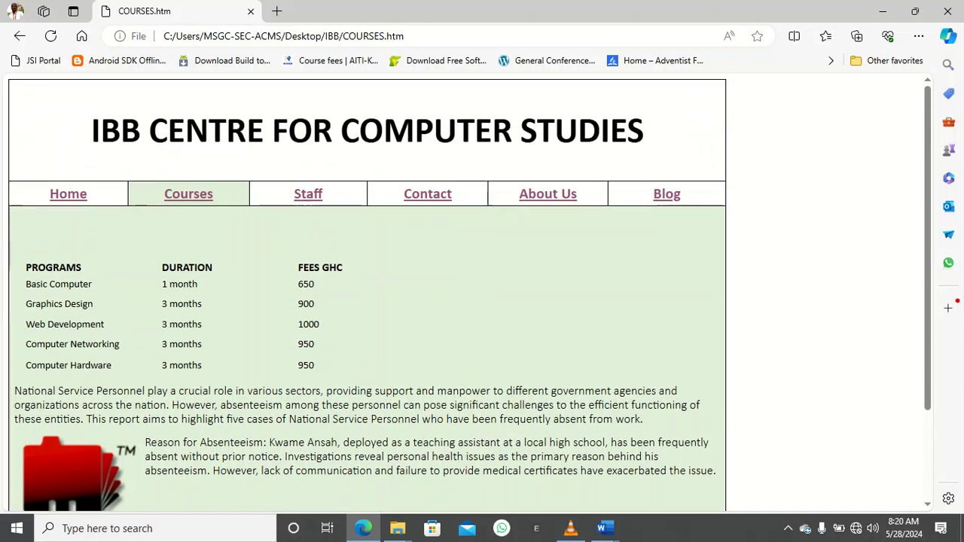
scroll(367, 294, "down", 2)
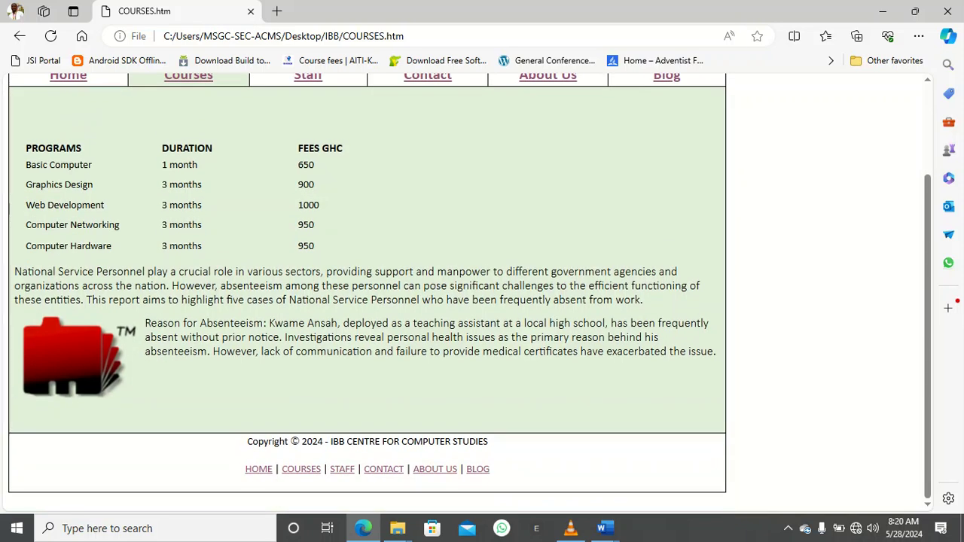
scroll(367, 294, "up", 2)
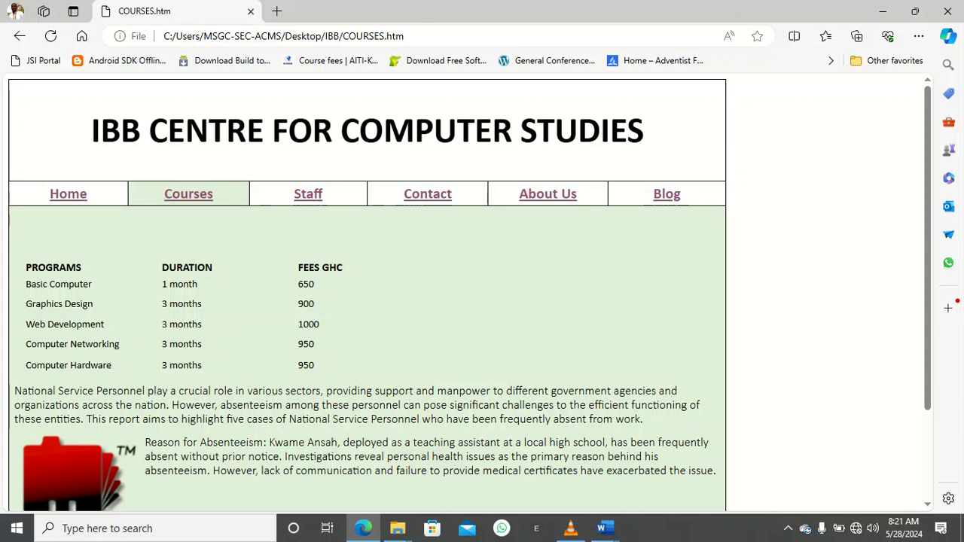
scroll(467, 294, "down", 2)
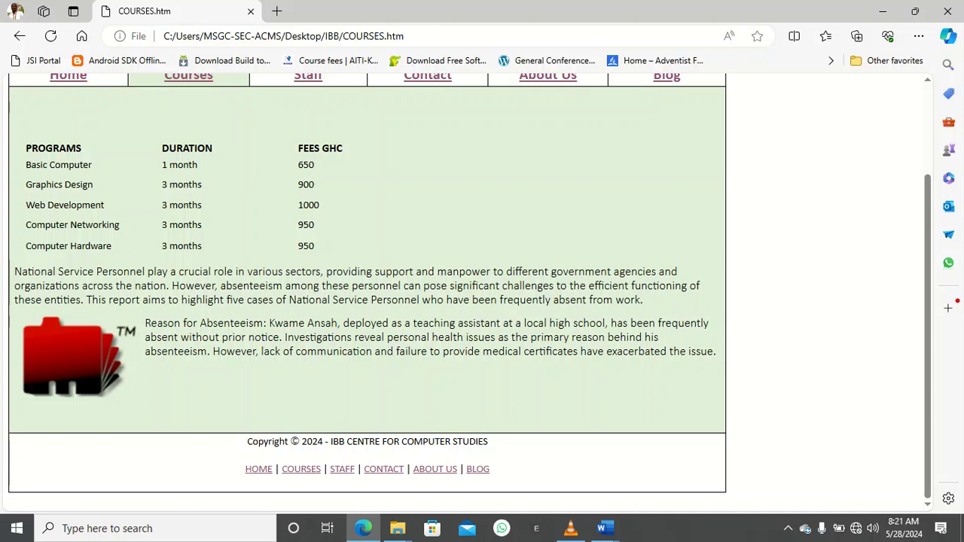
scroll(367, 294, "up", 2)
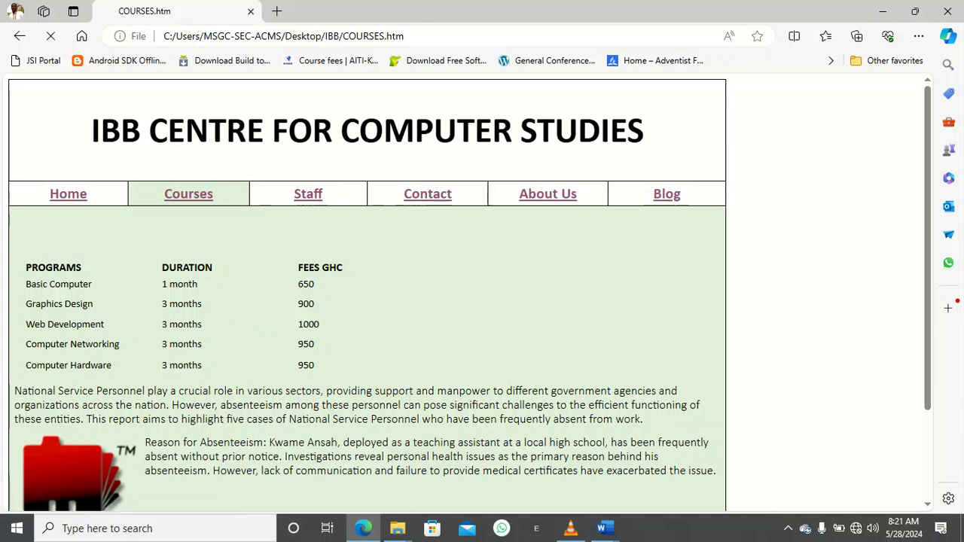
Test the top navigation links by visiting the Contact, About Us, Blog, Staff and Home pages, then return to Courses
left_click(427, 193)
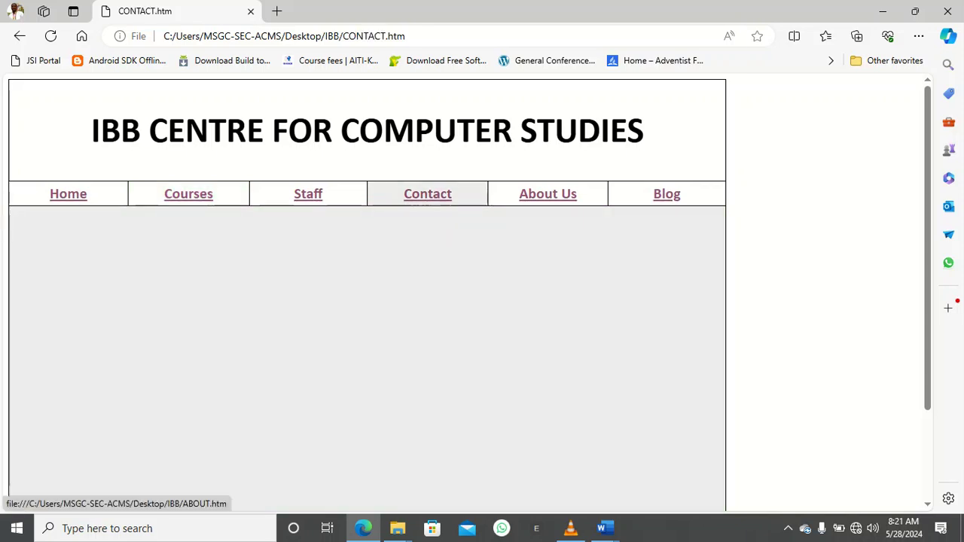
left_click(548, 194)
left_click(667, 194)
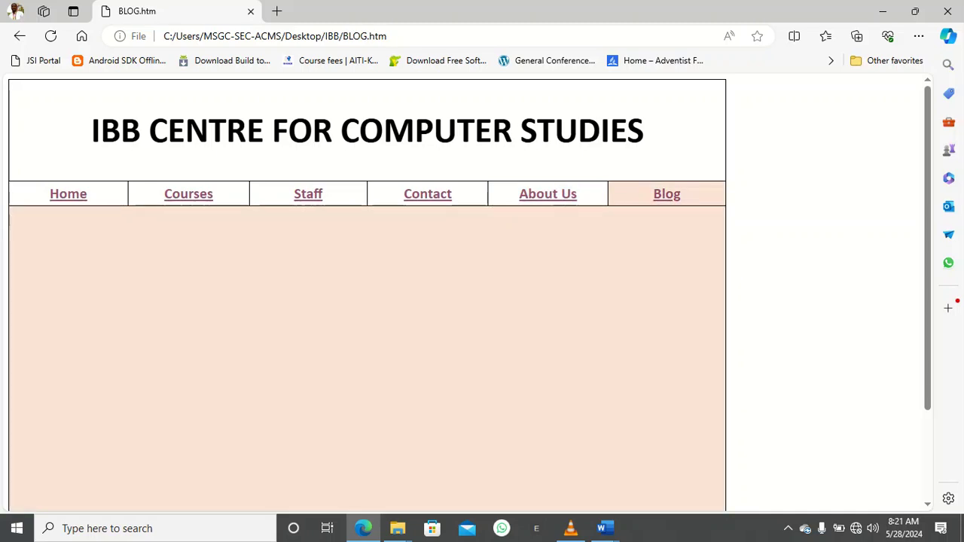
left_click(309, 193)
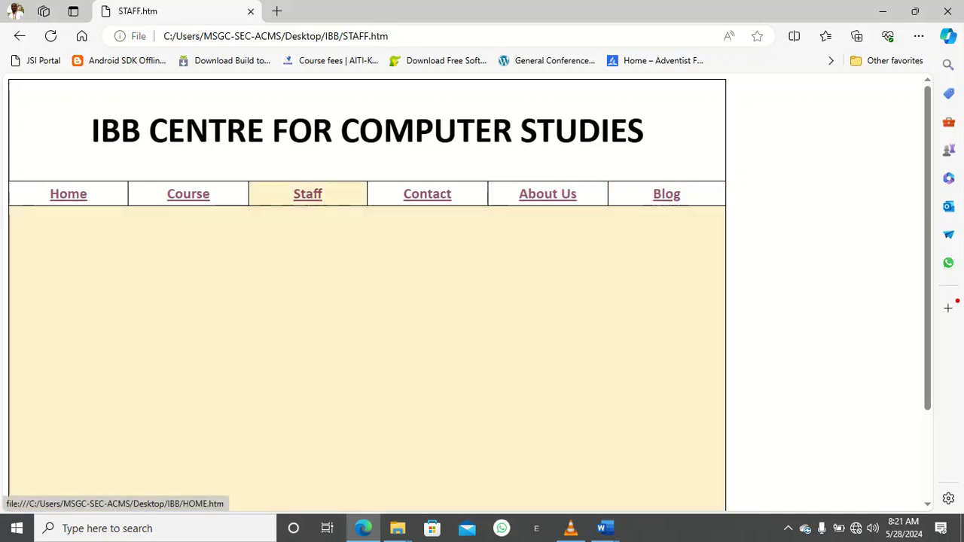
left_click(68, 194)
left_click(308, 194)
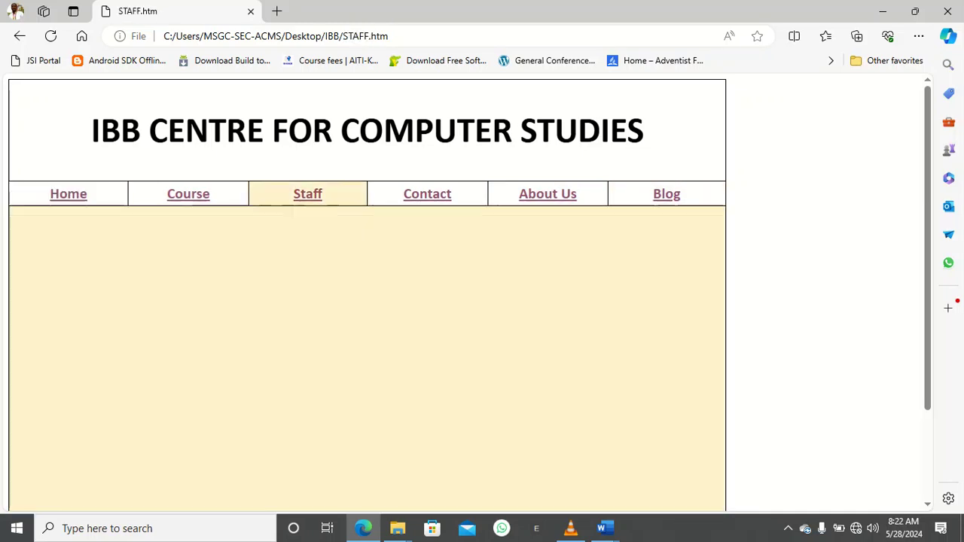
left_click(188, 194)
Test the footer links by going from Courses to Home, Contact and back to Courses
scroll(368, 294, "down", 2)
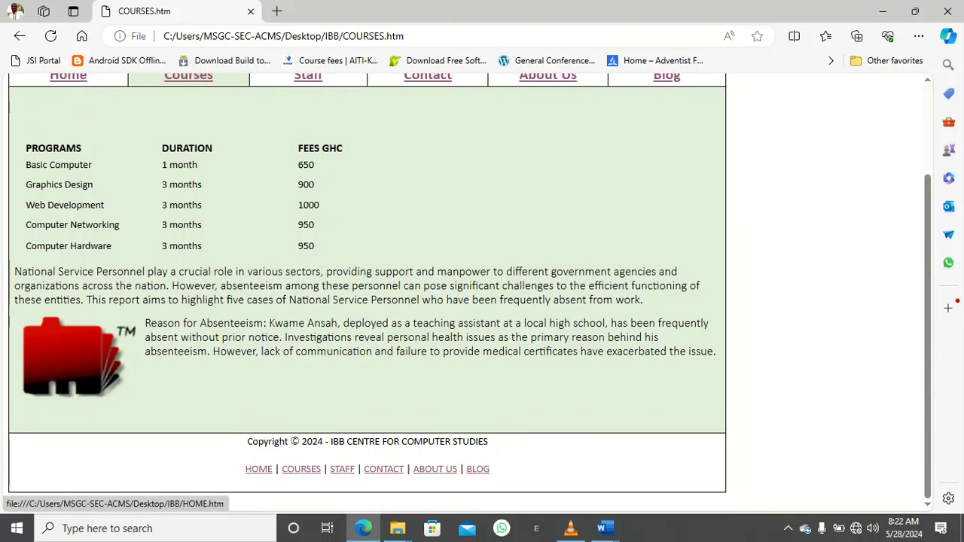
left_click(258, 469)
scroll(316, 452, "down", 2)
left_click(384, 470)
scroll(383, 452, "down", 2)
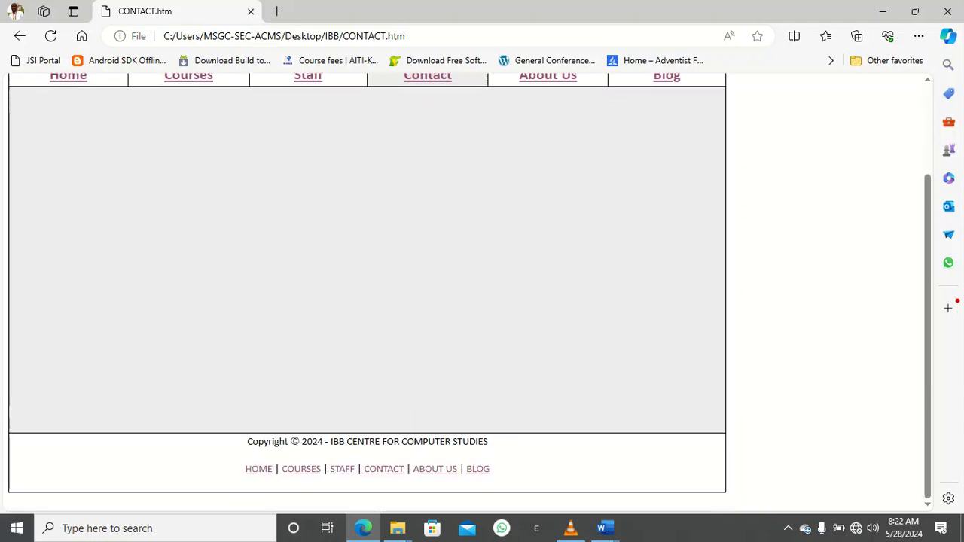
left_click(301, 470)
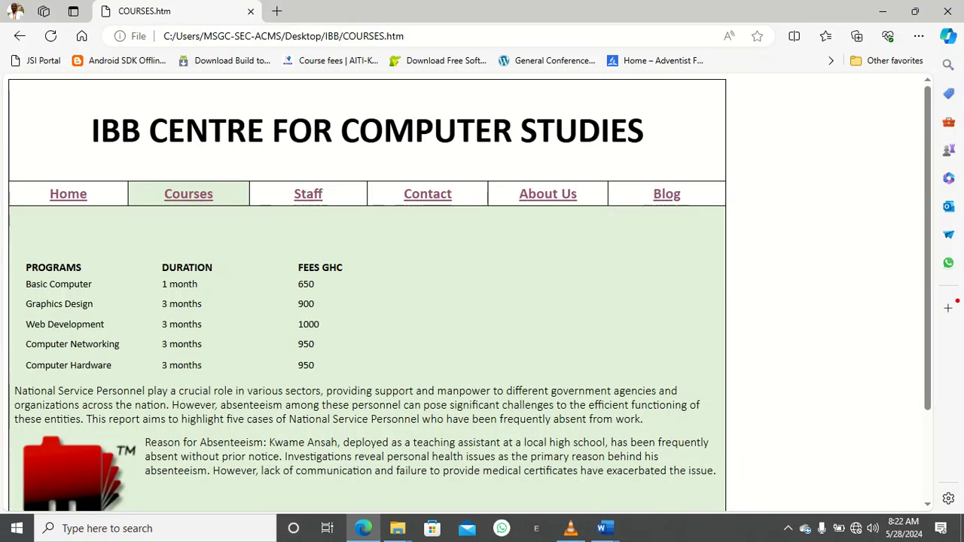
Examine the context commands available for the word "communication" in the absenteeism paragraph and for an empty area of the Courses page
scroll(367, 301, "down", 2)
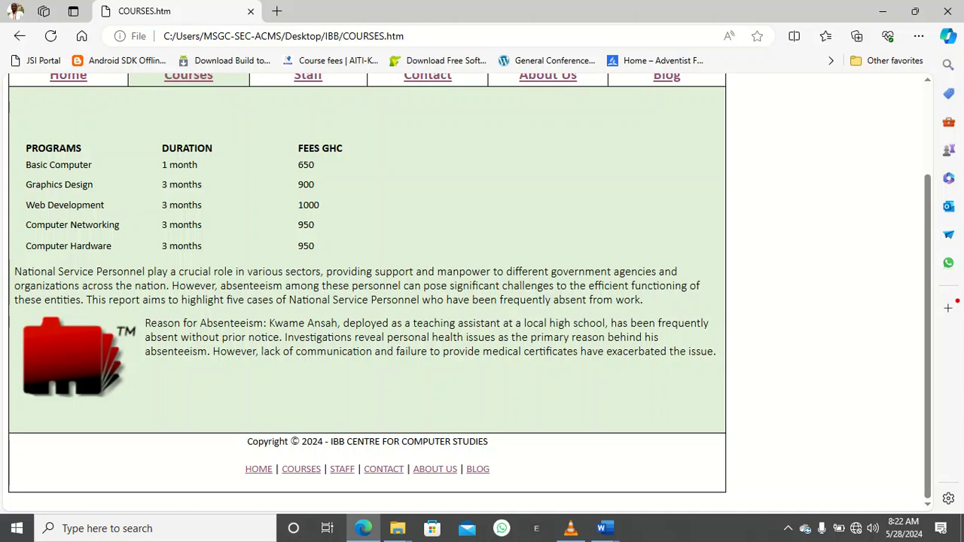
left_click_drag(373, 351, 295, 352)
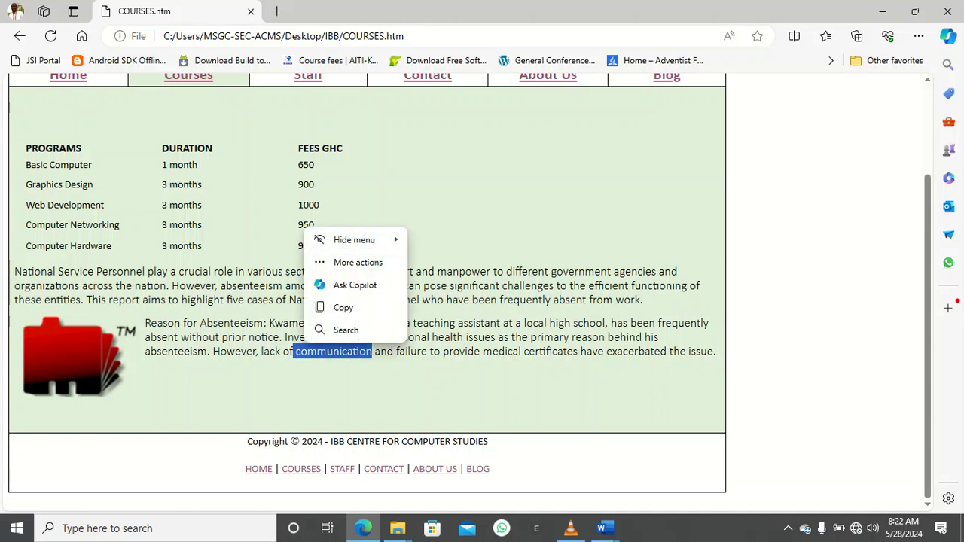
right_click(320, 354)
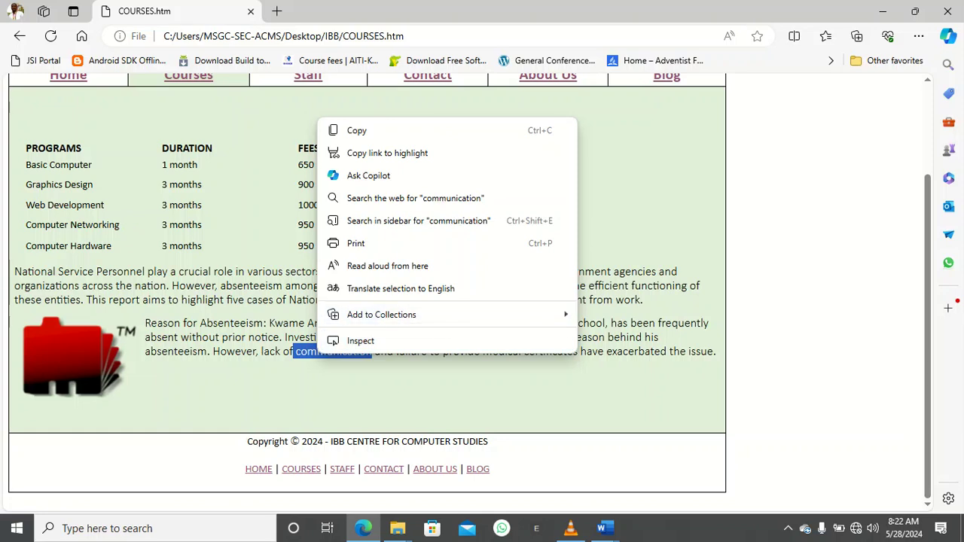
left_click(422, 394)
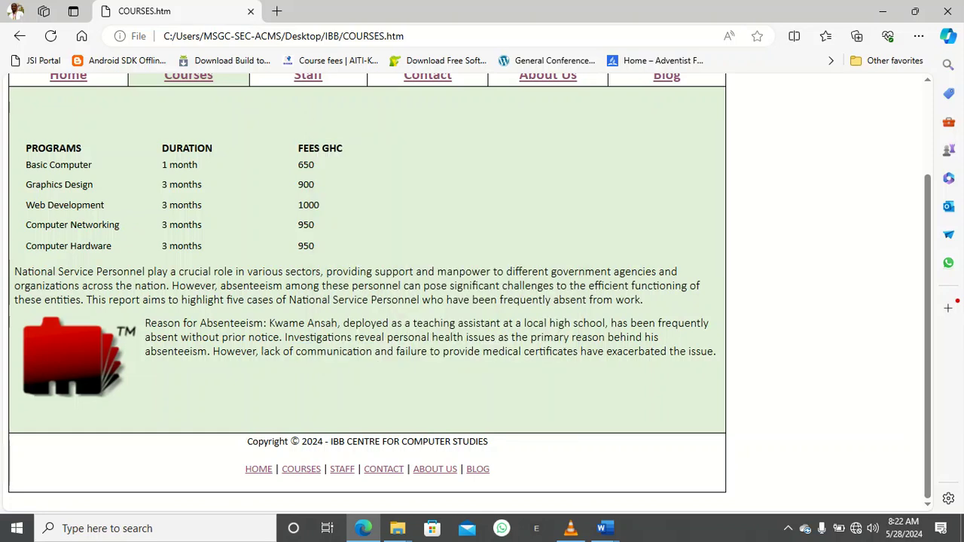
left_click_drag(373, 352, 296, 352)
right_click(332, 354)
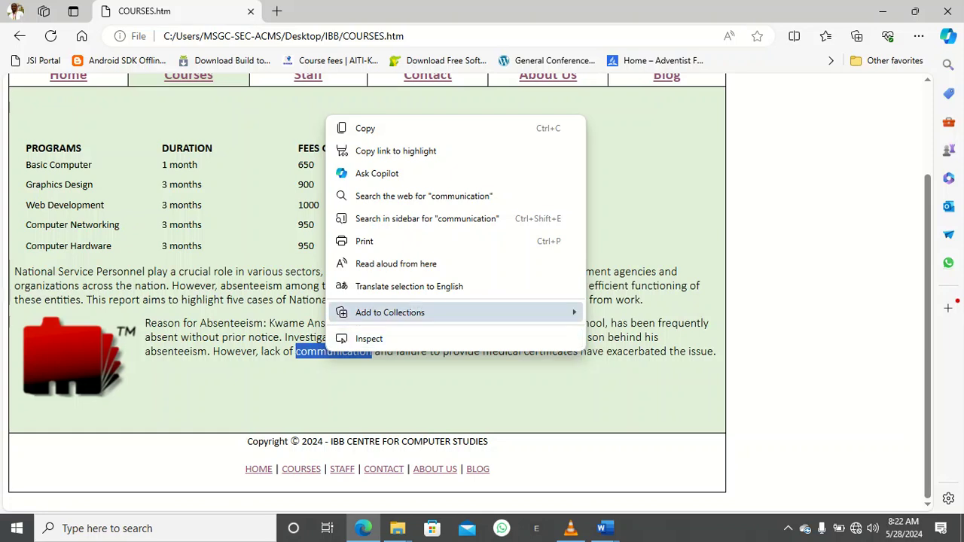
mouse_move(422, 313)
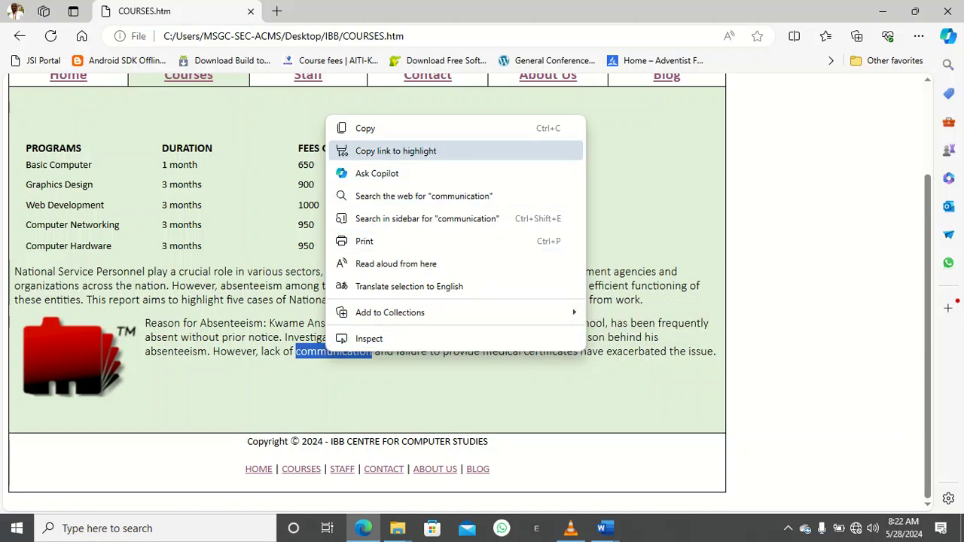
key("Escape")
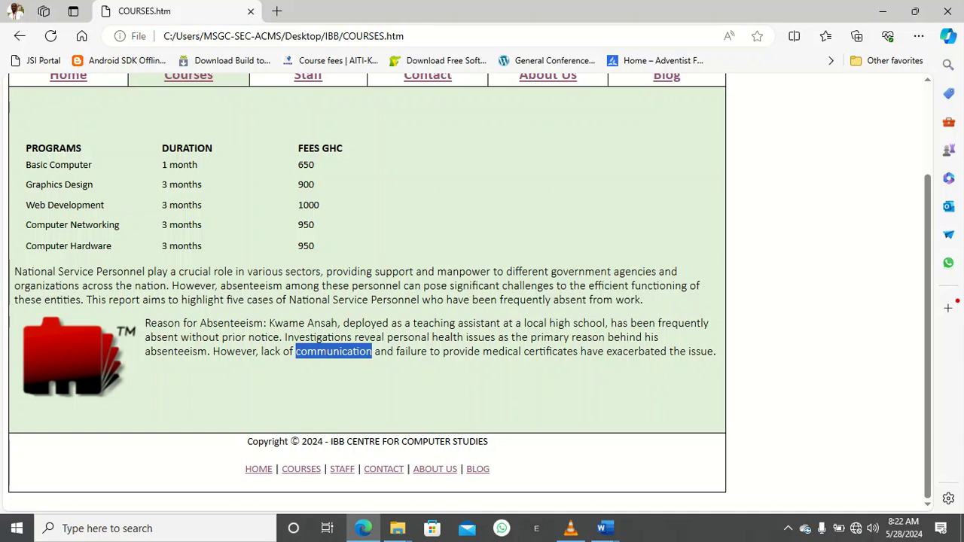
left_click(334, 352)
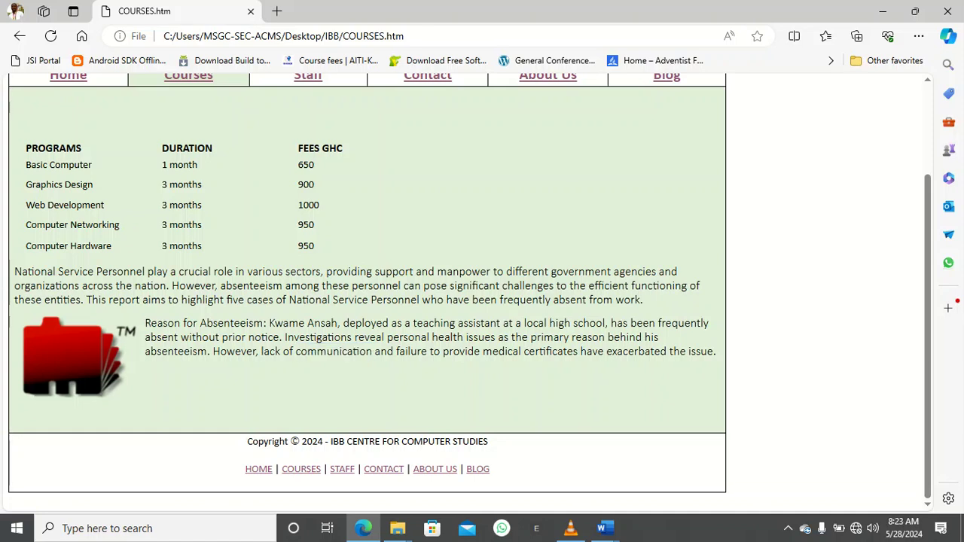
right_click(553, 228)
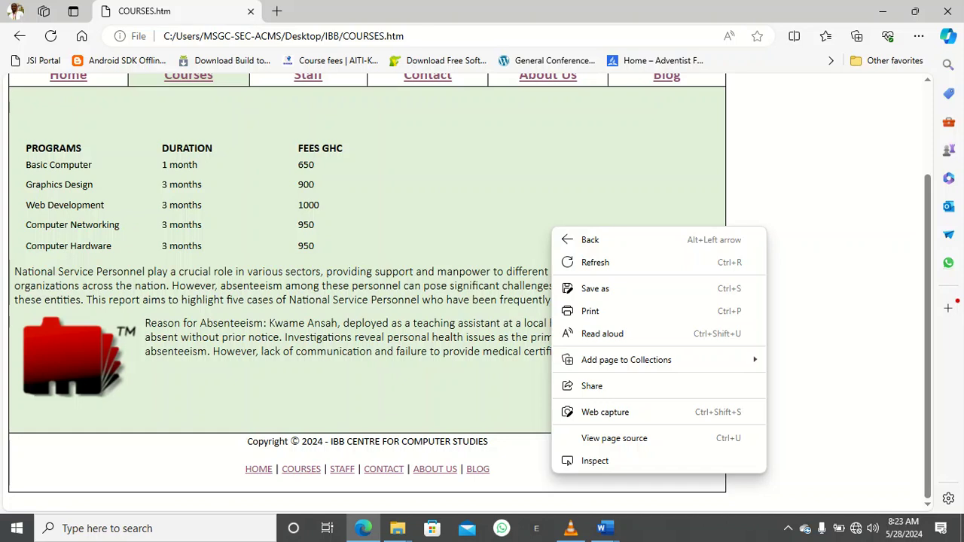
key("Escape")
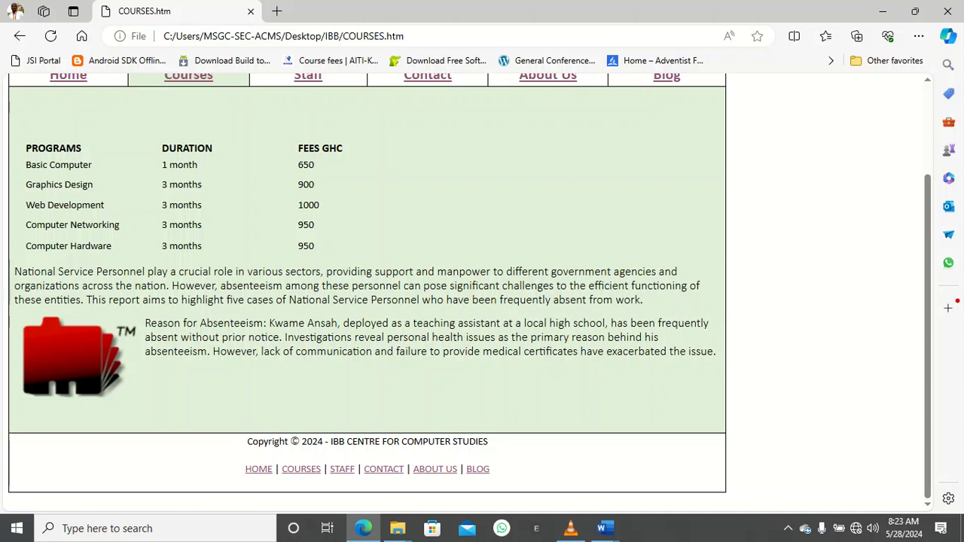
scroll(367, 286, "up", 2)
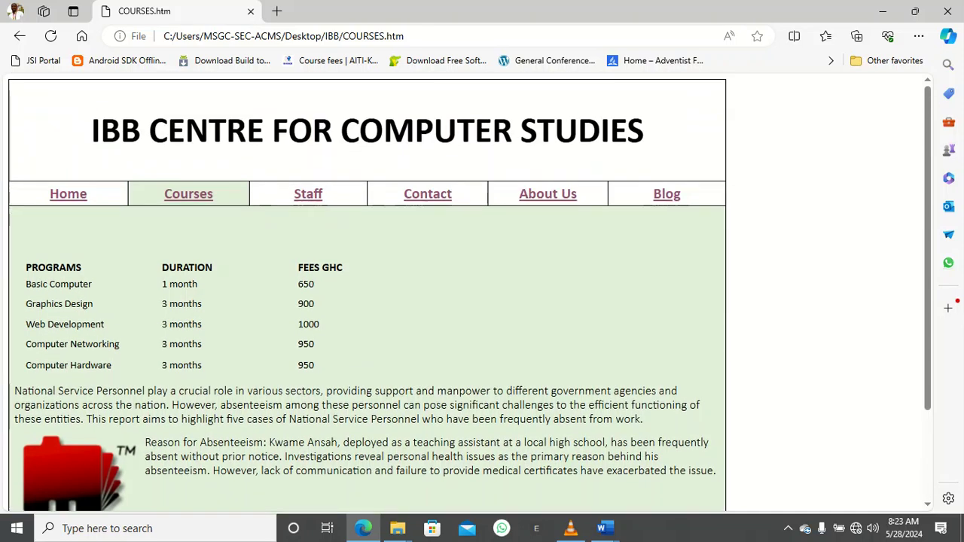